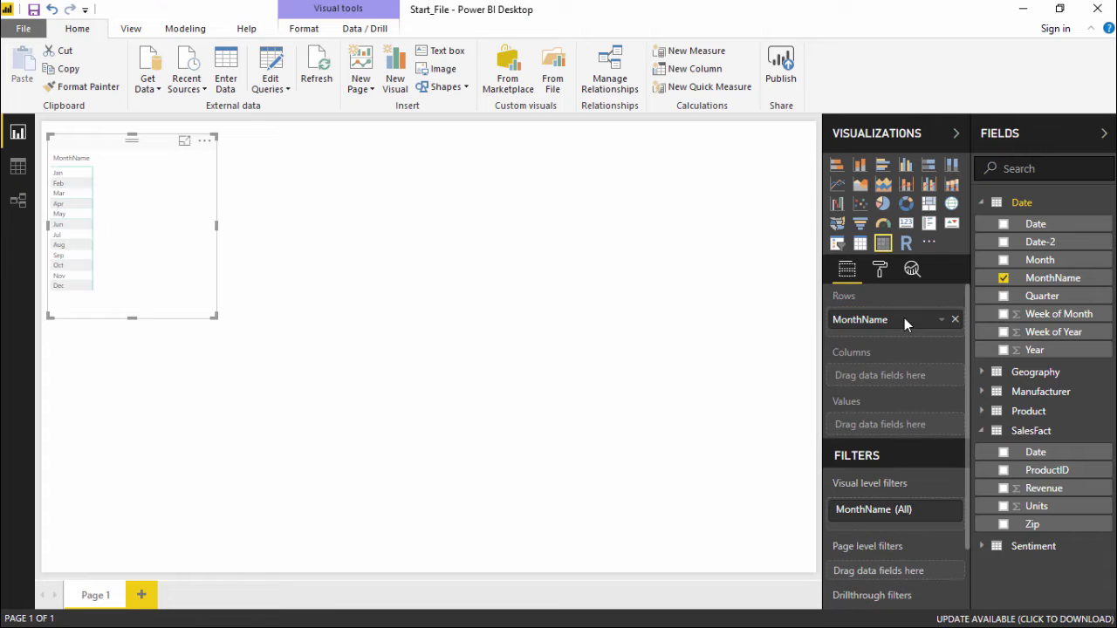
- Add Year to the matrix's columns and Revenue from SalesFact as its values
drag(1030, 349, 893, 377)
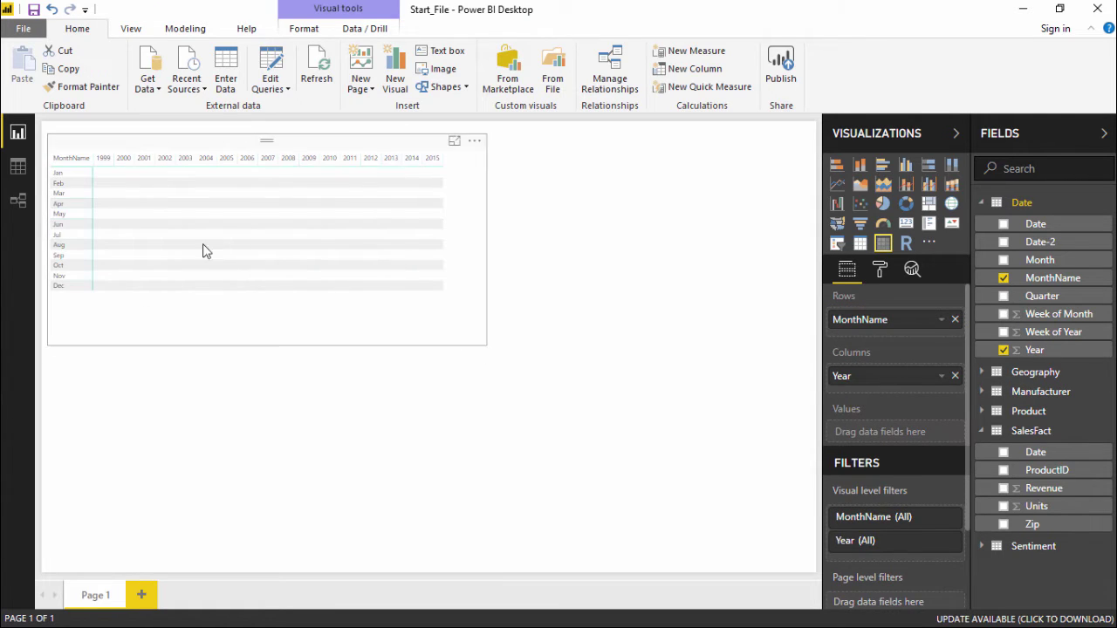
click(279, 274)
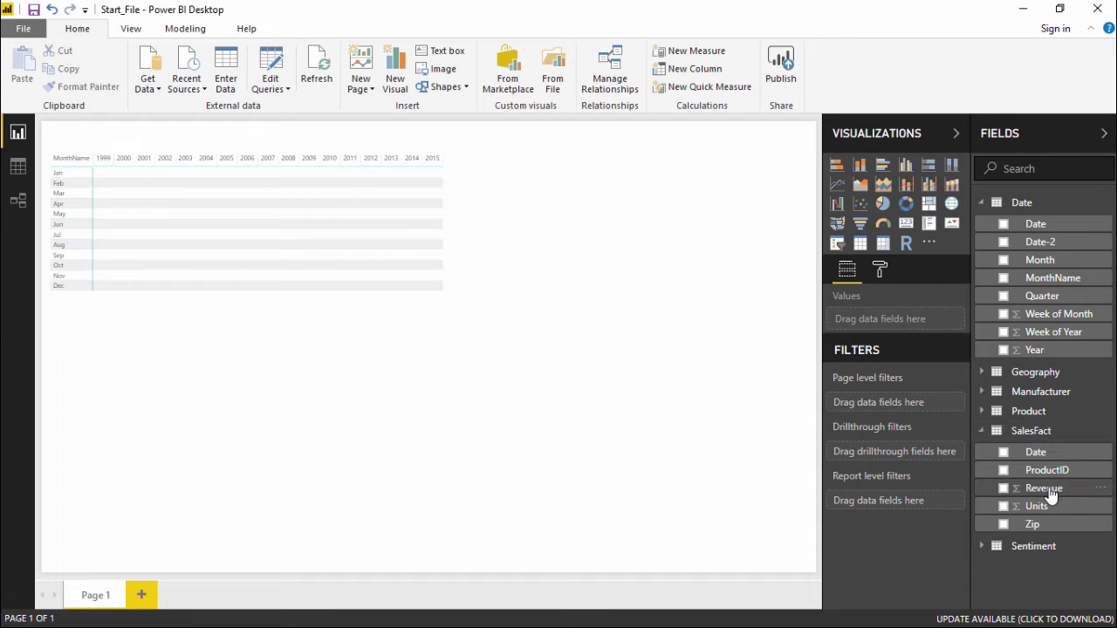
drag(1050, 489, 377, 276)
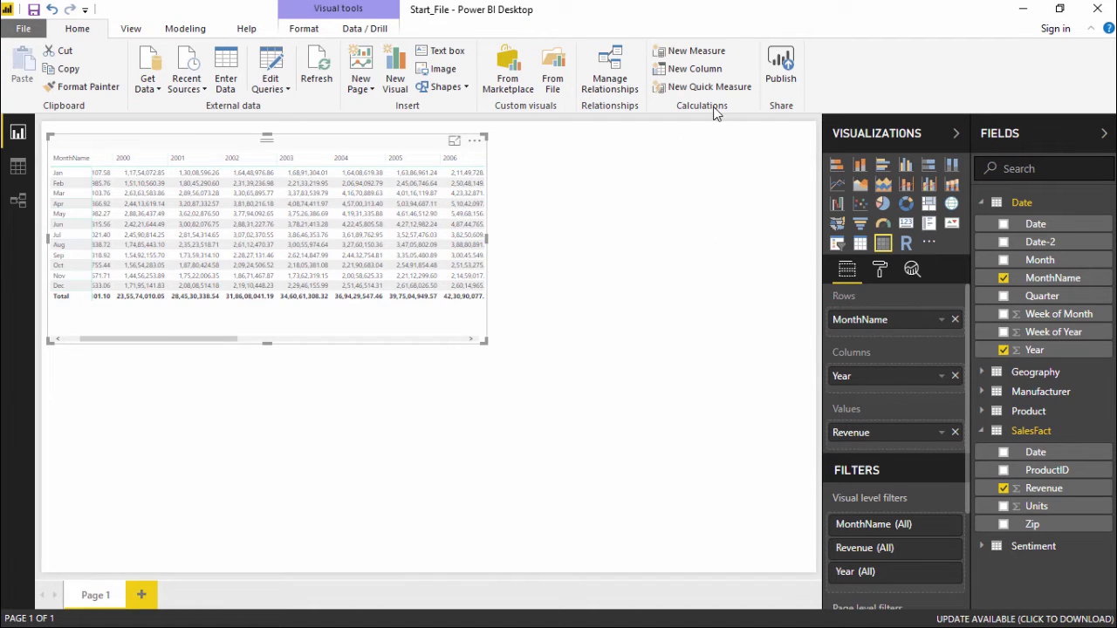
- Create a new measure and name it YTD Revenue
click(682, 58)
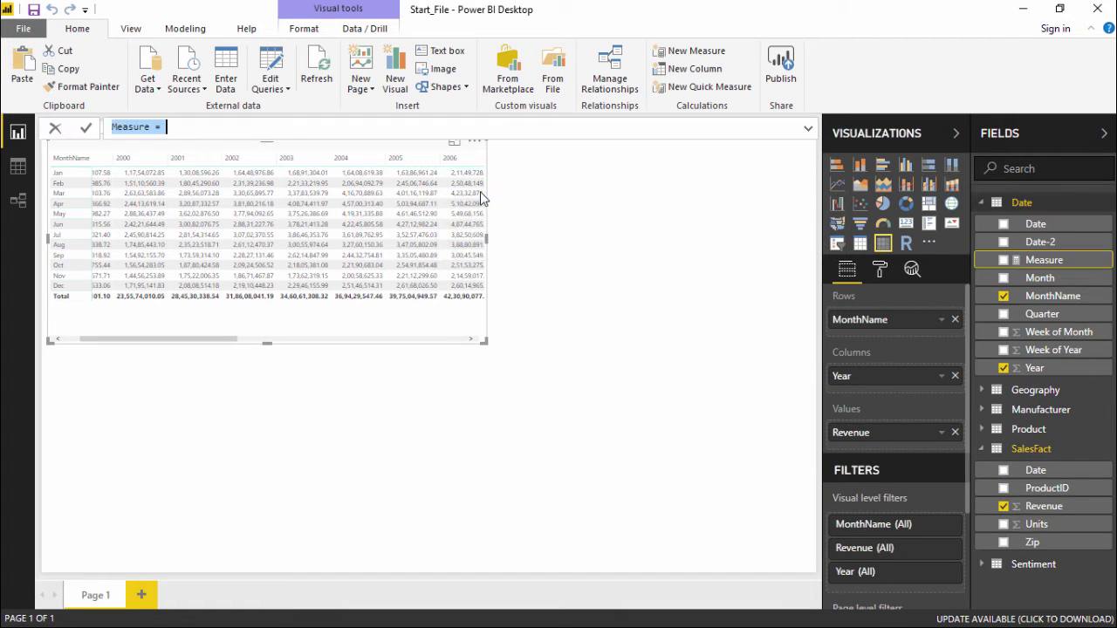
click(226, 134)
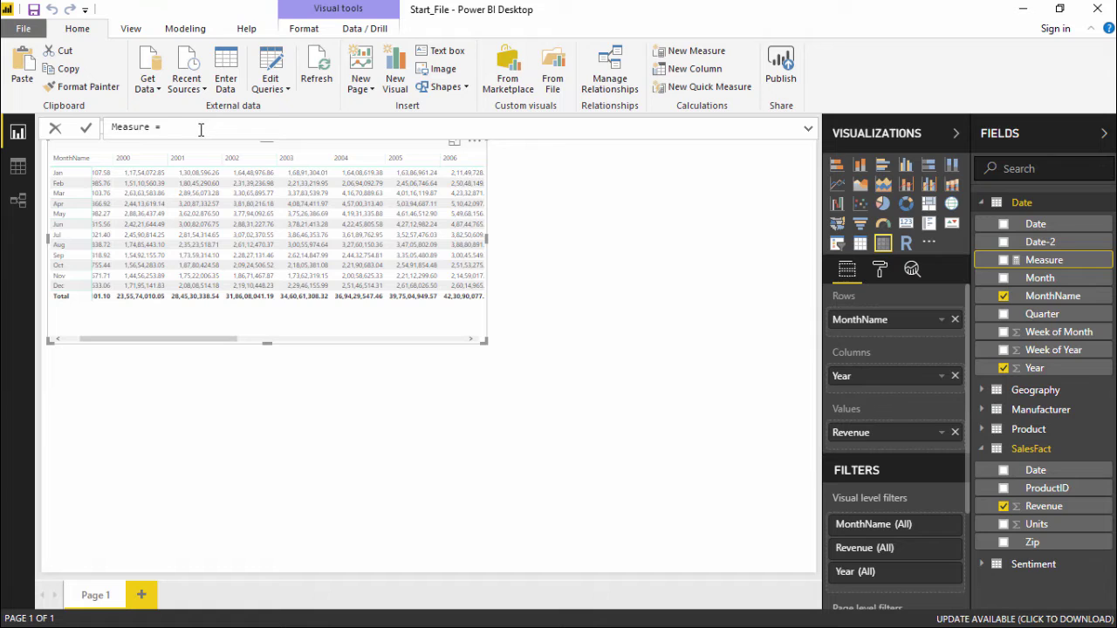
drag(151, 126, 112, 128)
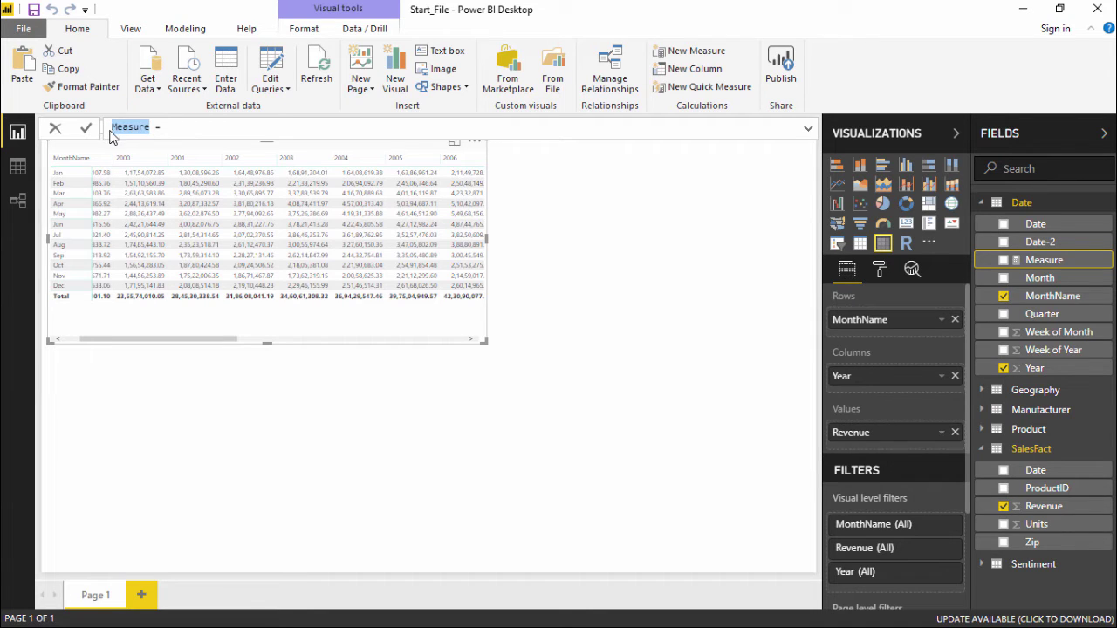
text(YTD Revenue = )
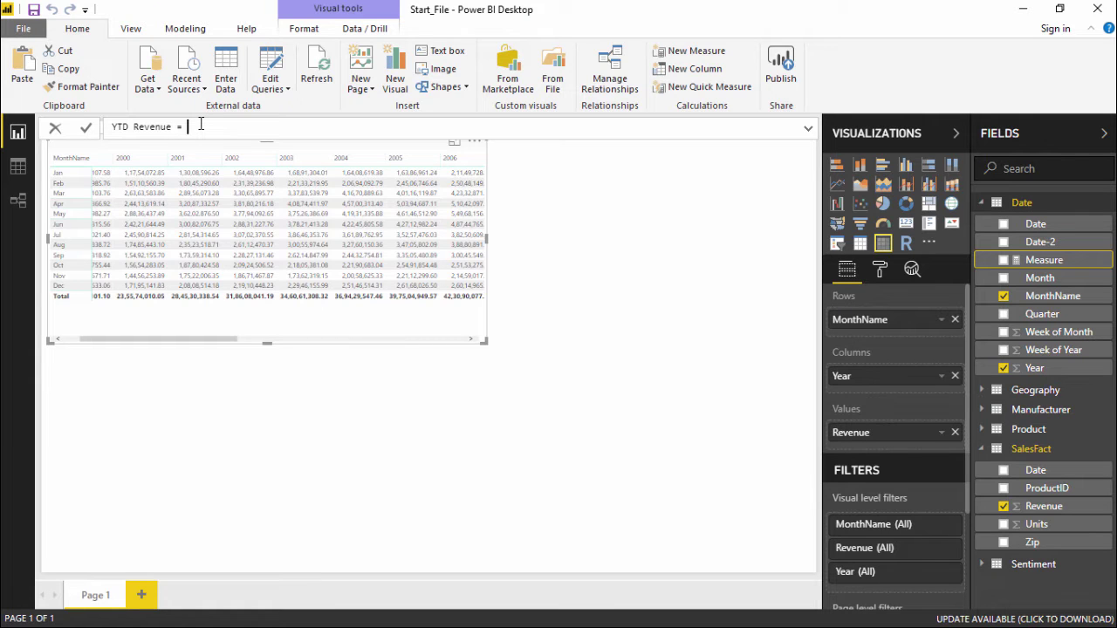
- Begin the measure's formula with TOTALYTD, using SUM(SalesFact[Revenue]) as its expression argument
text(total)
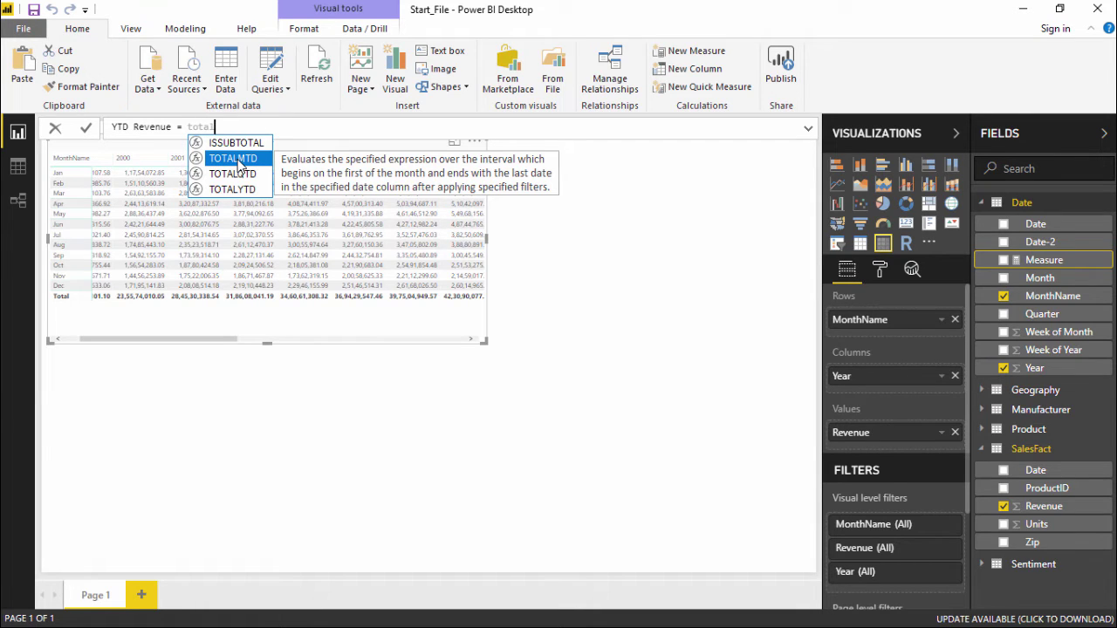
key(Down)
key(Down)
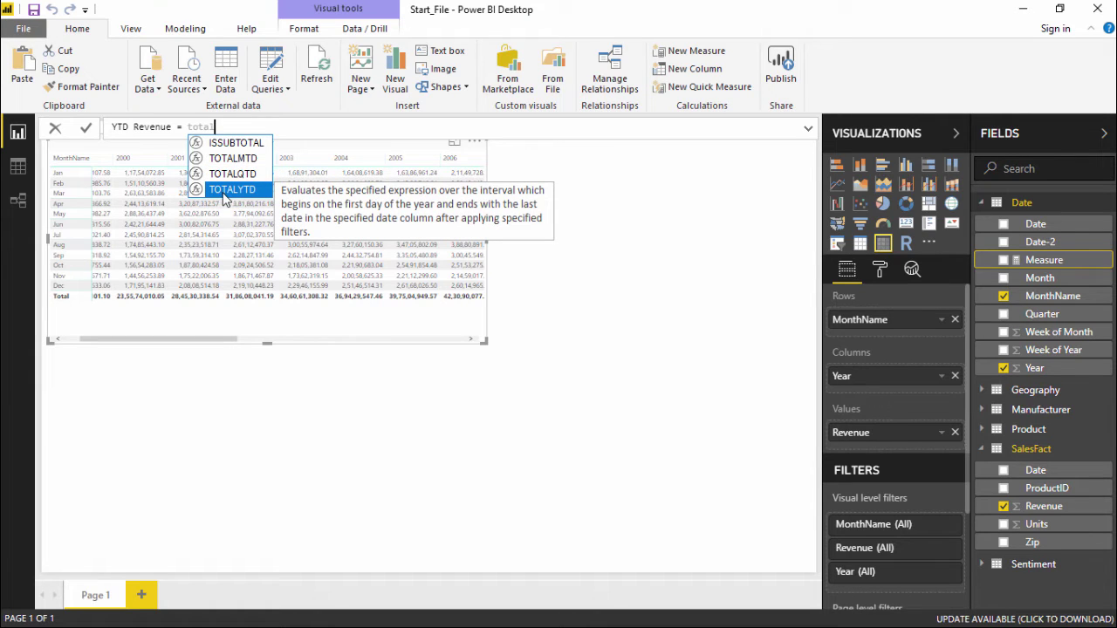
double_click(226, 190)
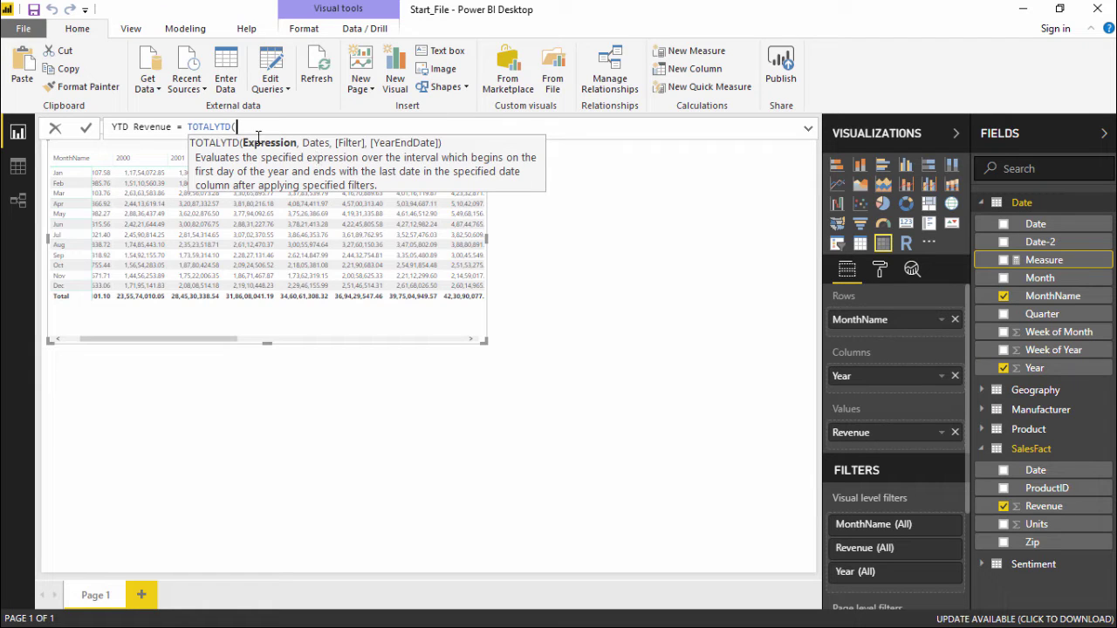
text(SUM()
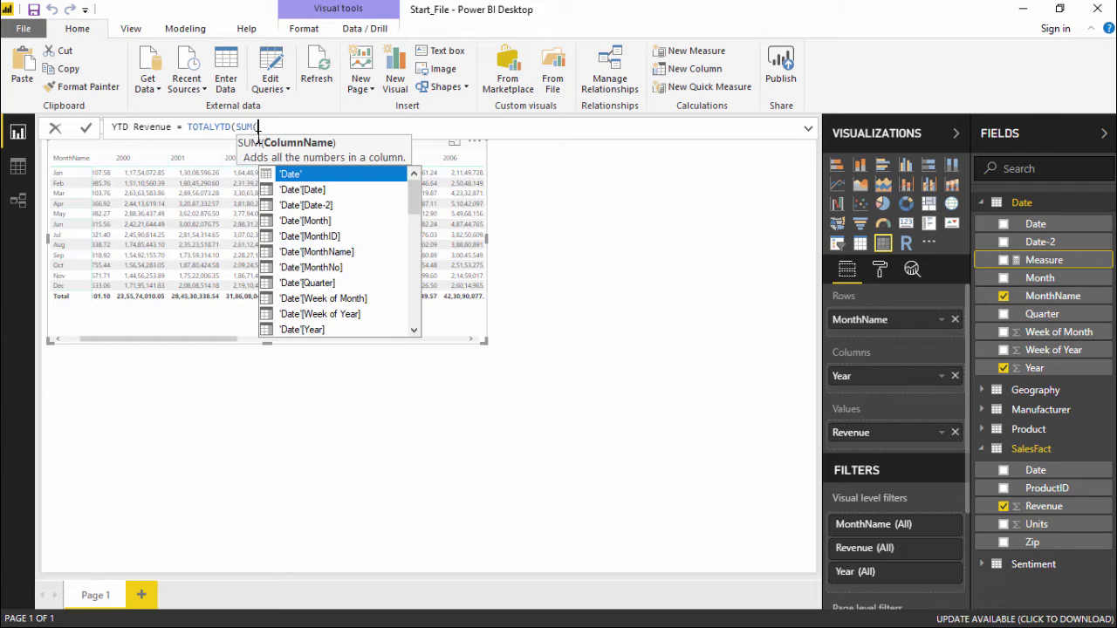
text(reve)
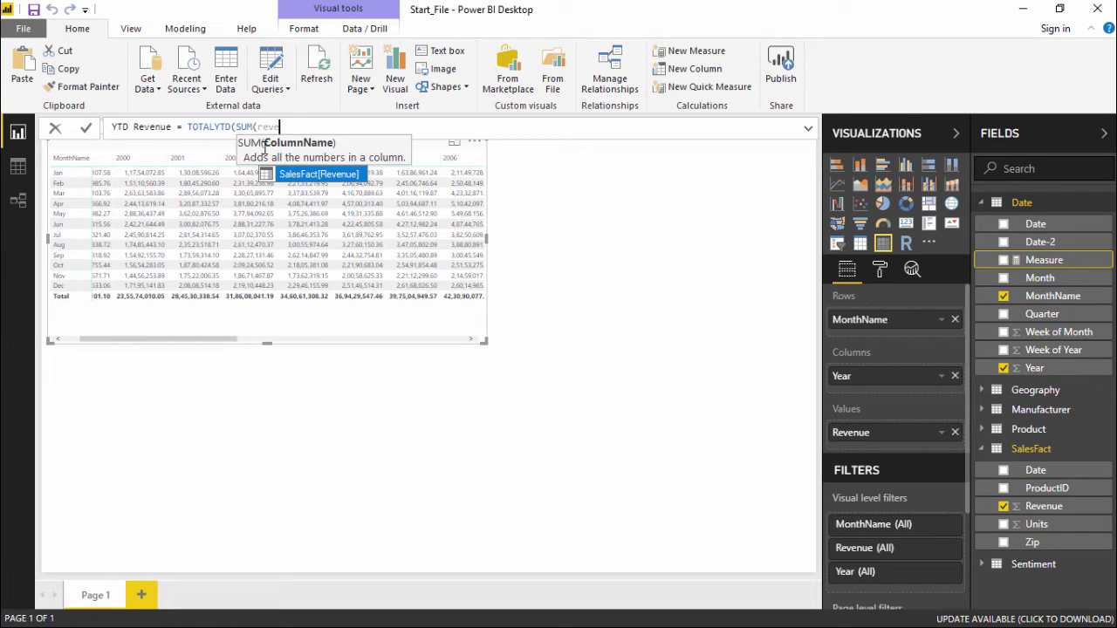
click(299, 177)
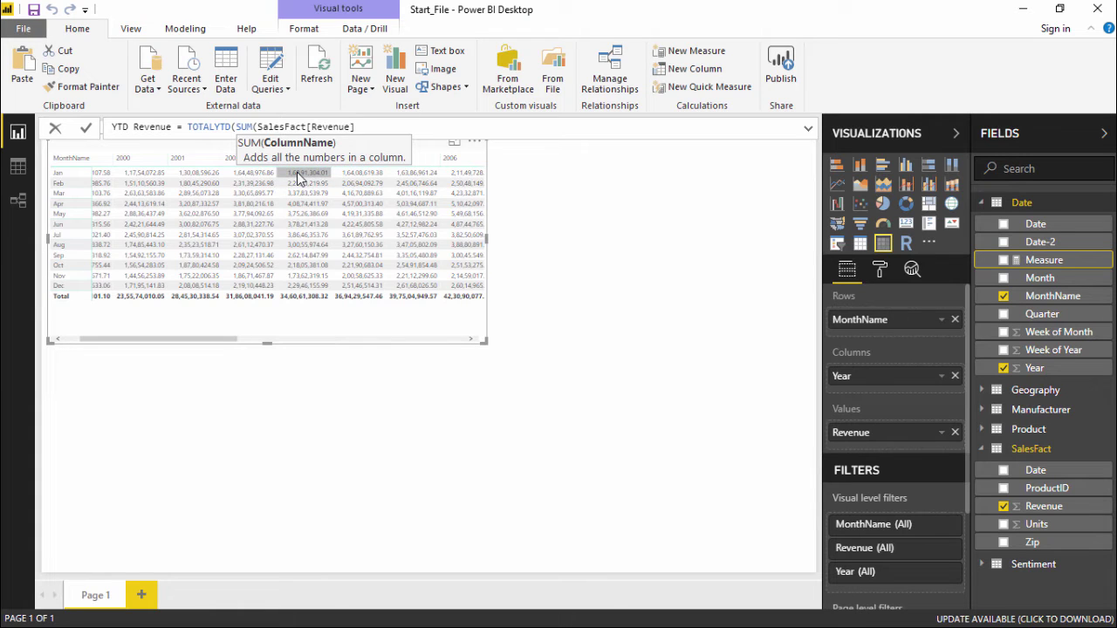
text())
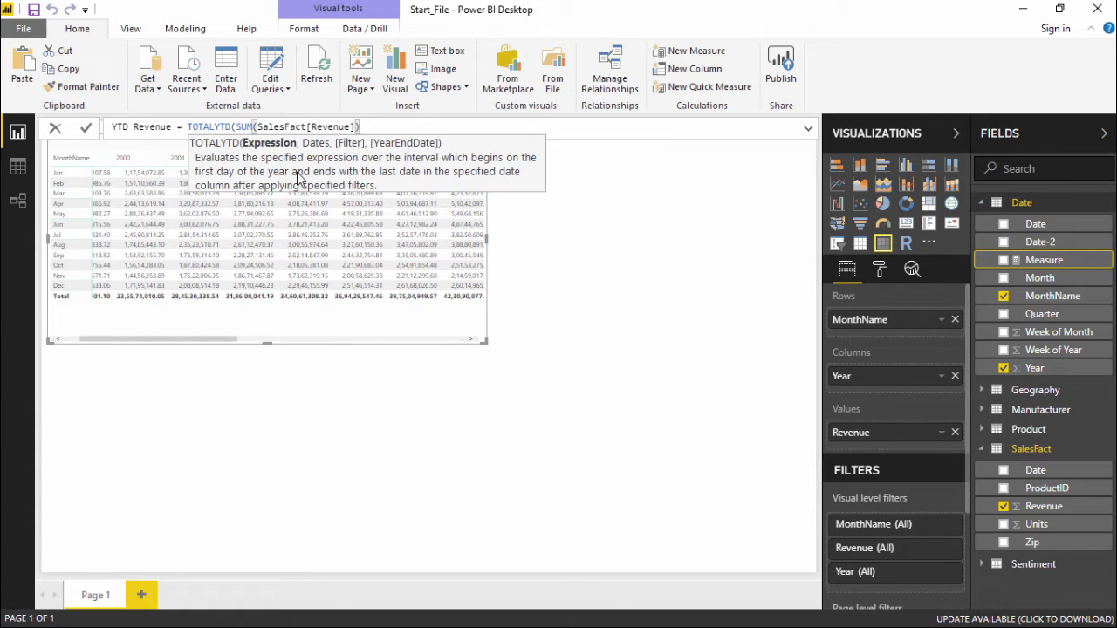
text(,)
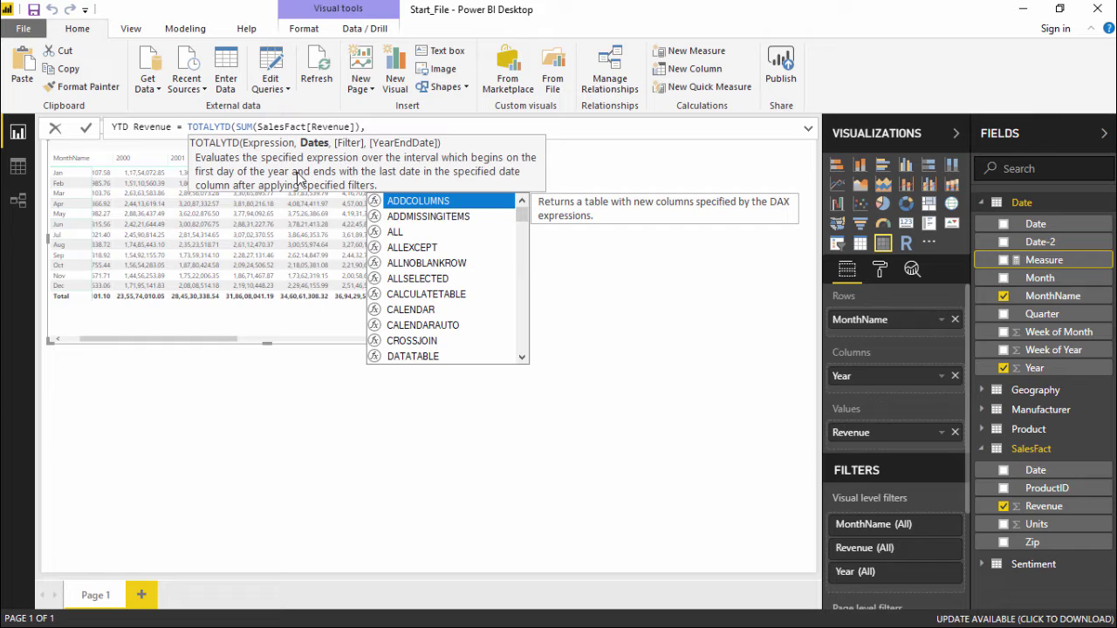
- Set 'Date'[Date-2] as the TOTALYTD dates argument, close the formula and commit the measure
text(date)
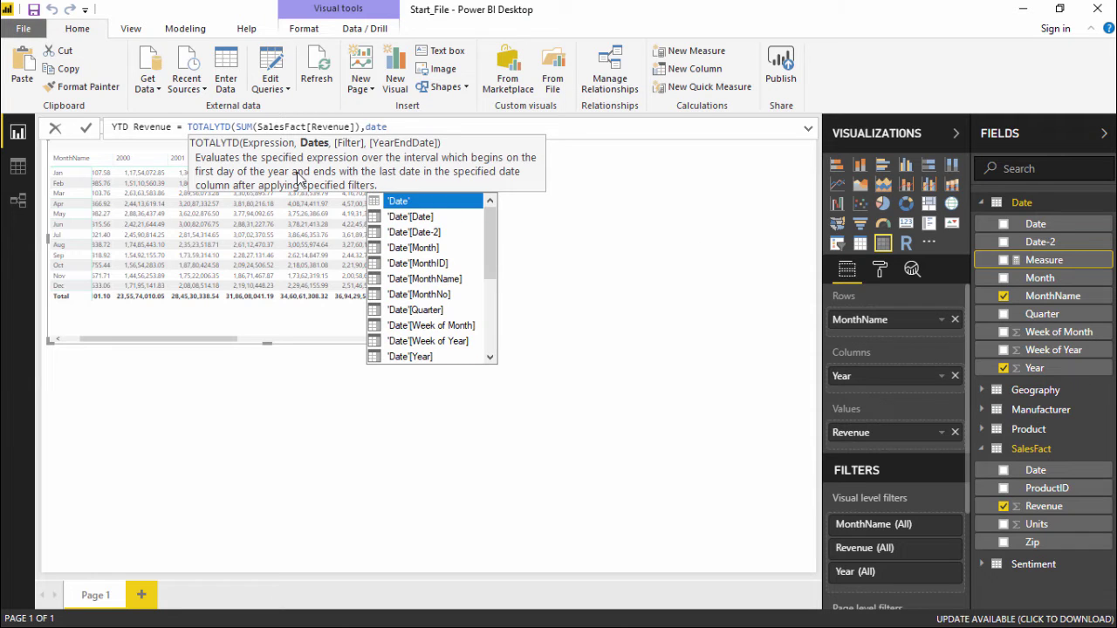
key(Down)
key(Down)
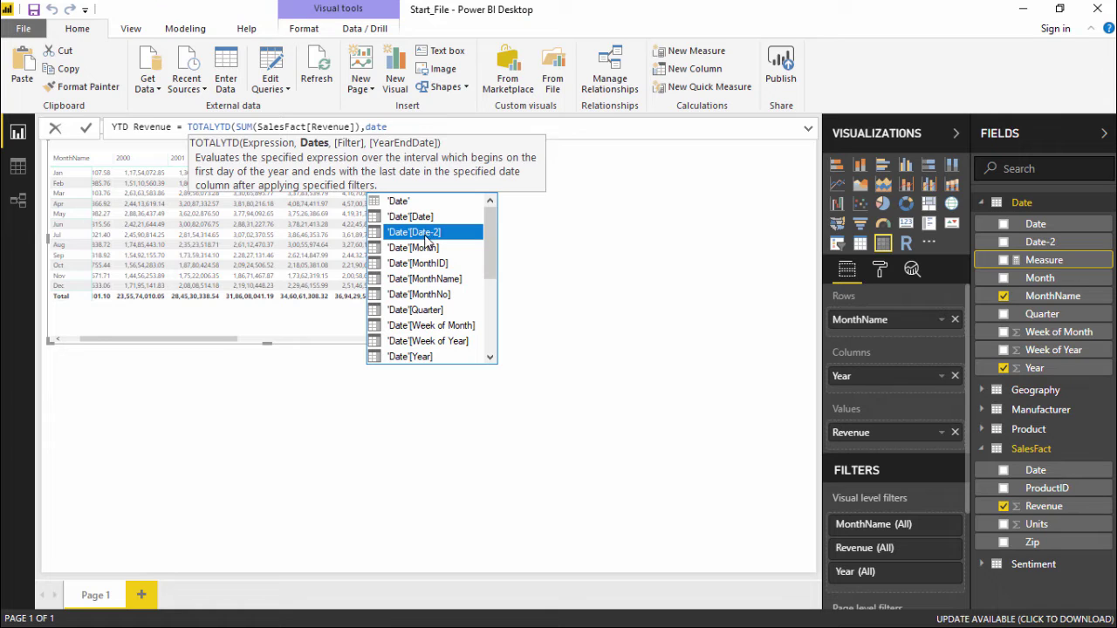
key(Tab)
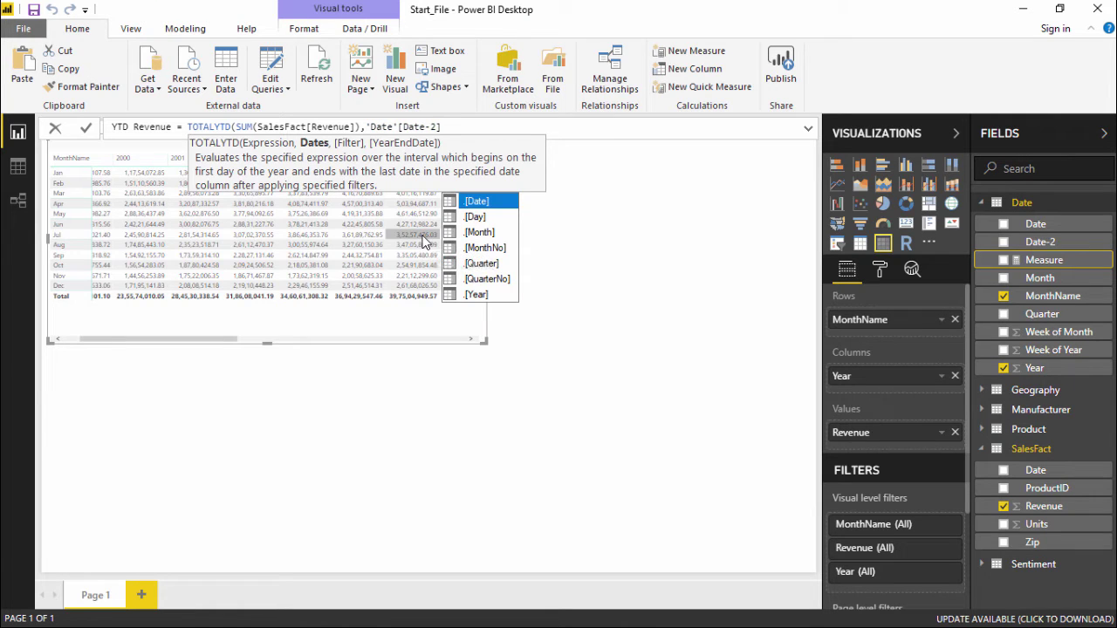
text())
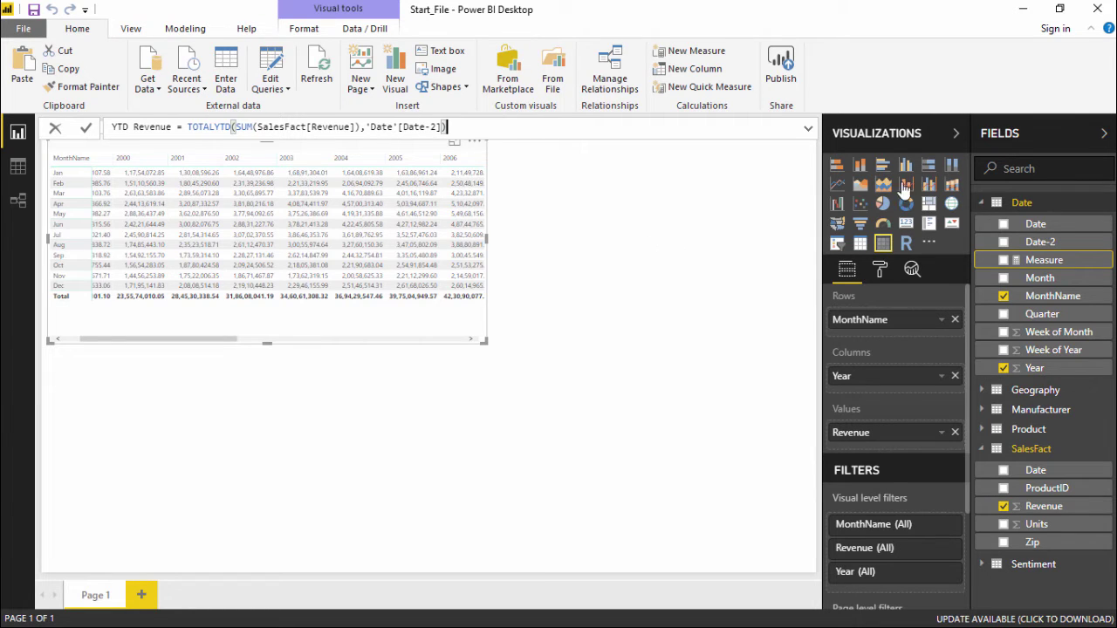
key(Return)
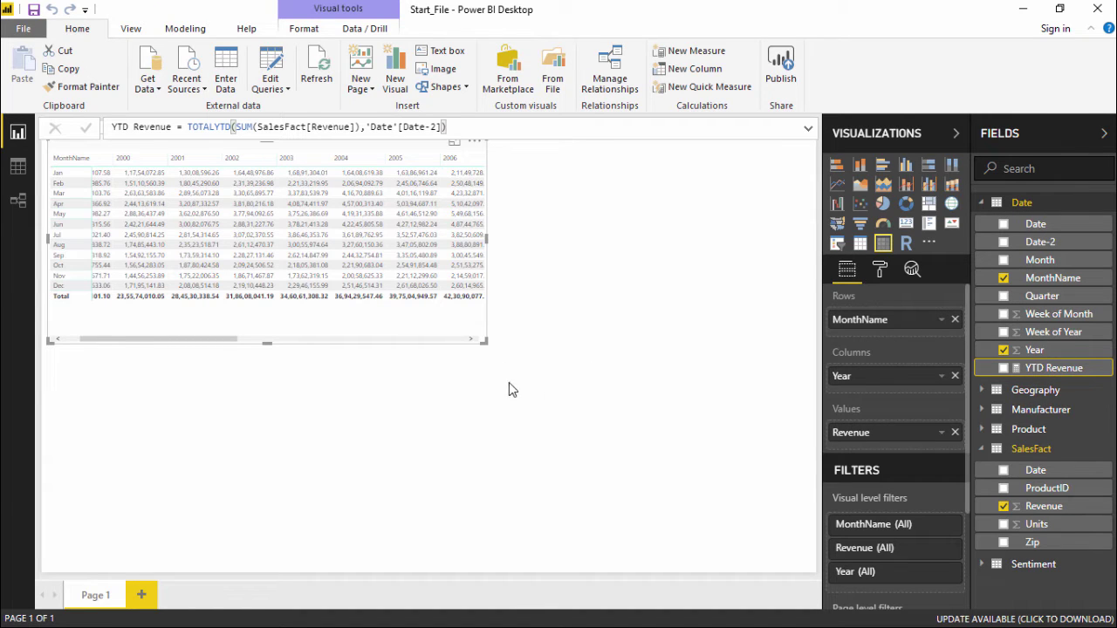
- Change the YTD Revenue measure's home table to SalesFact
click(195, 28)
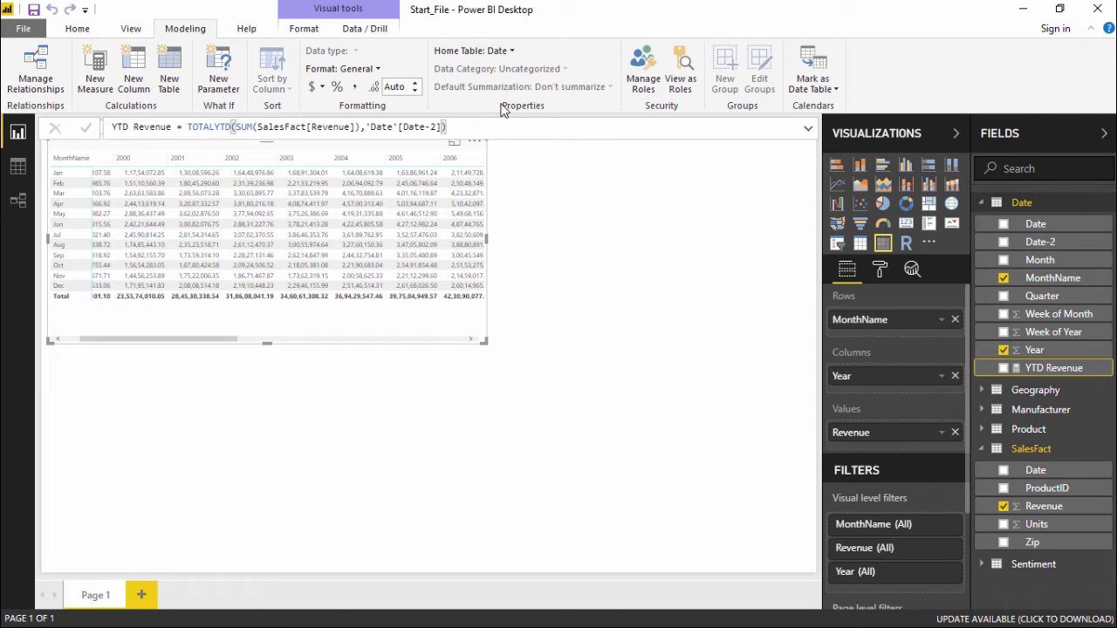
click(512, 52)
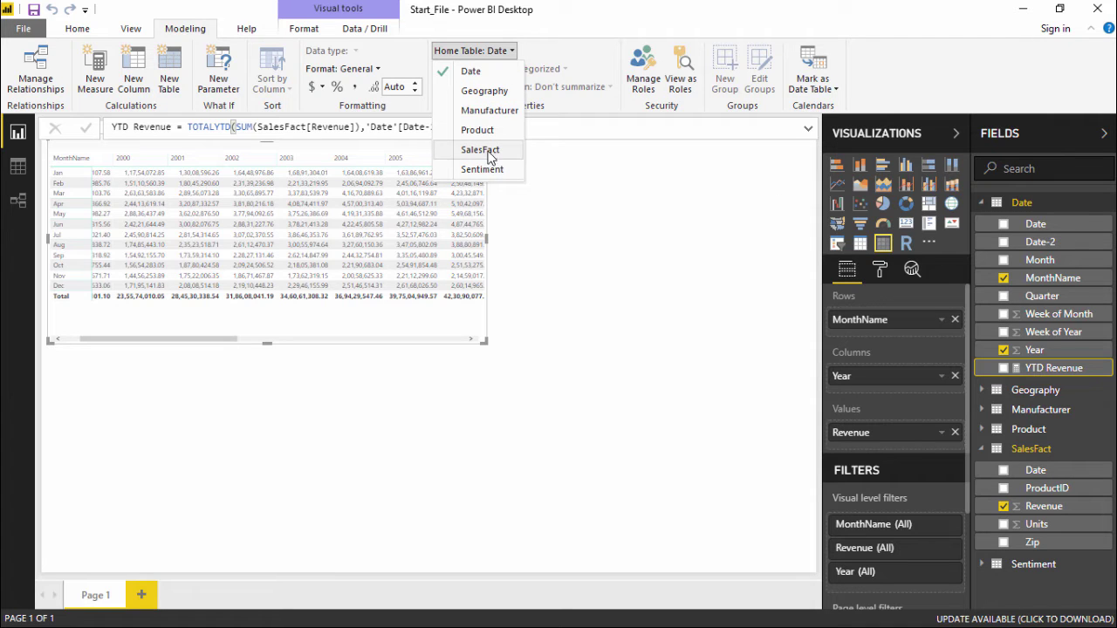
click(480, 150)
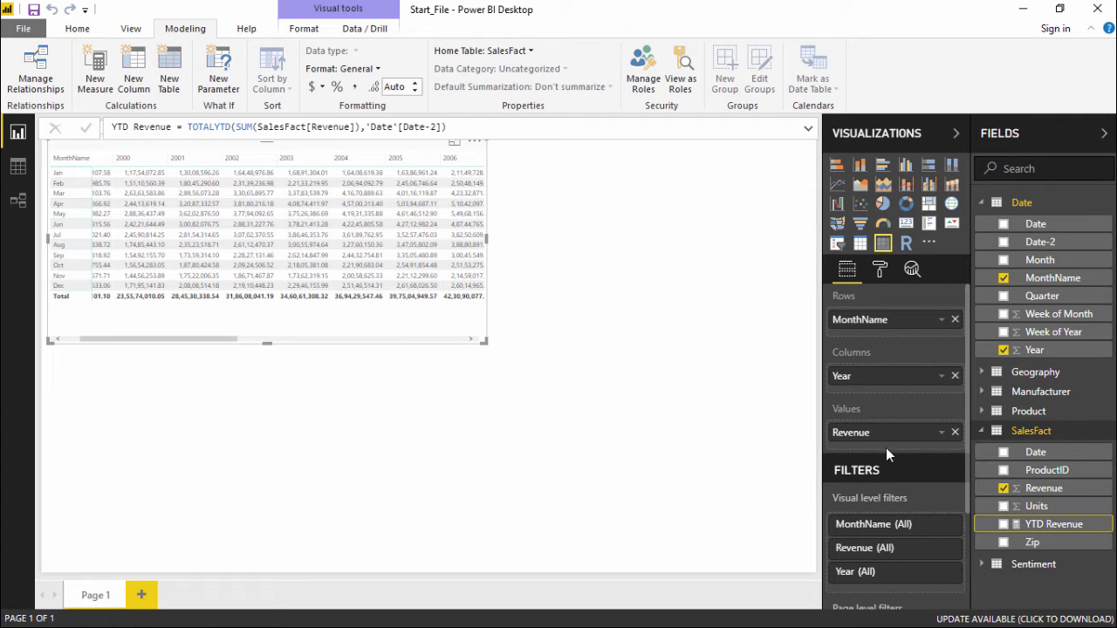
- Replace Revenue with the YTD Revenue measure in the matrix's values
click(955, 434)
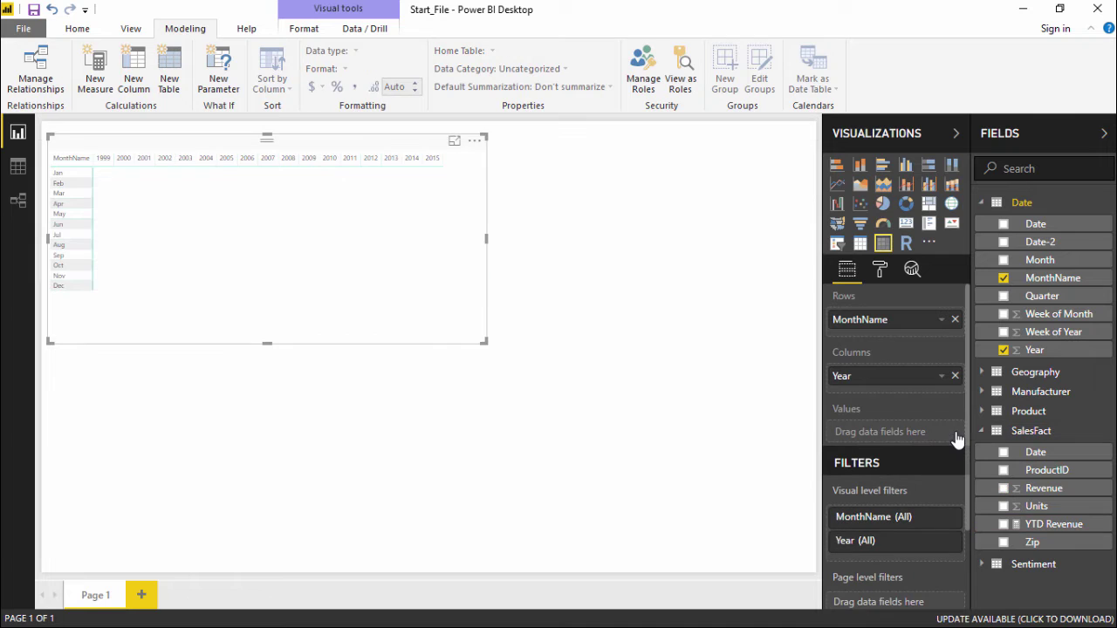
drag(1059, 531, 904, 443)
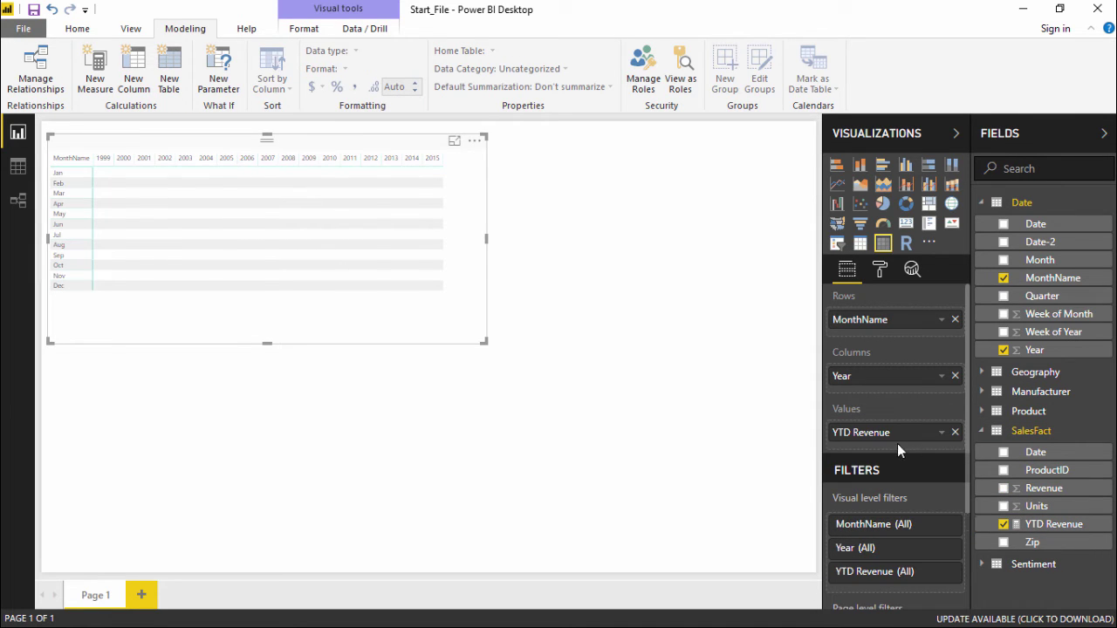
- Widen the matrix and move it toward the middle of the report page, showing its columns from 1999
drag(483, 341, 556, 351)
drag(264, 149, 385, 167)
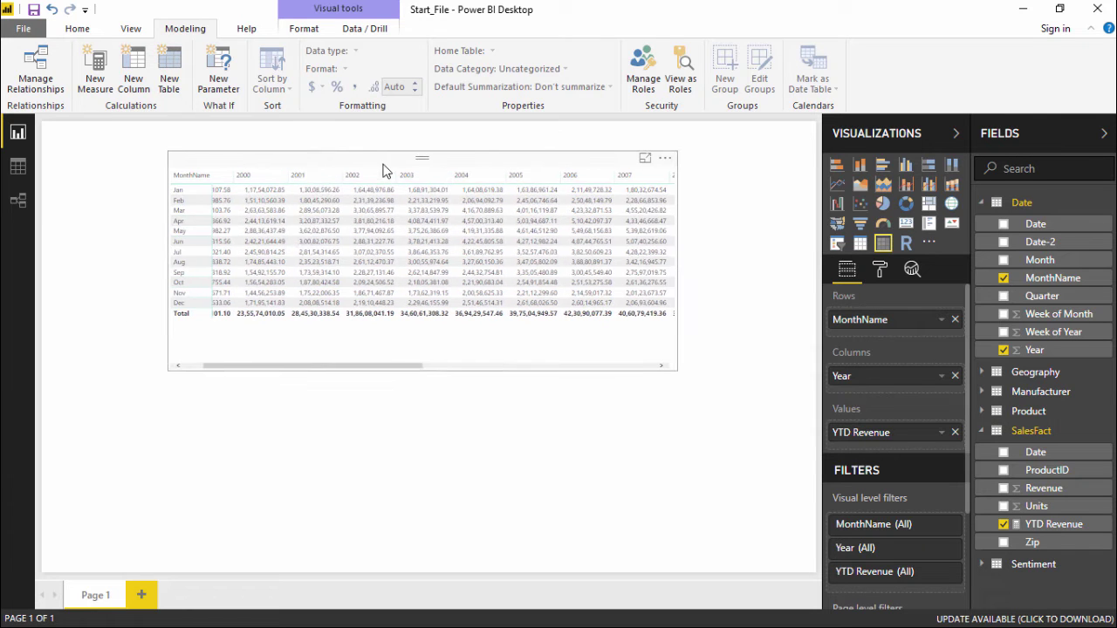
drag(374, 374, 274, 344)
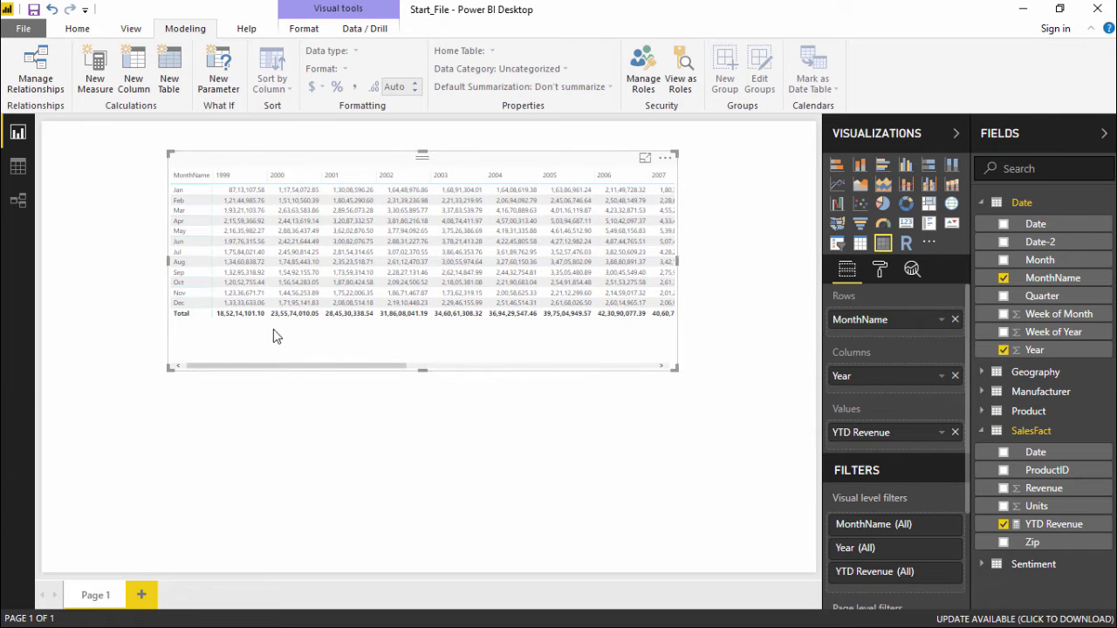
click(274, 344)
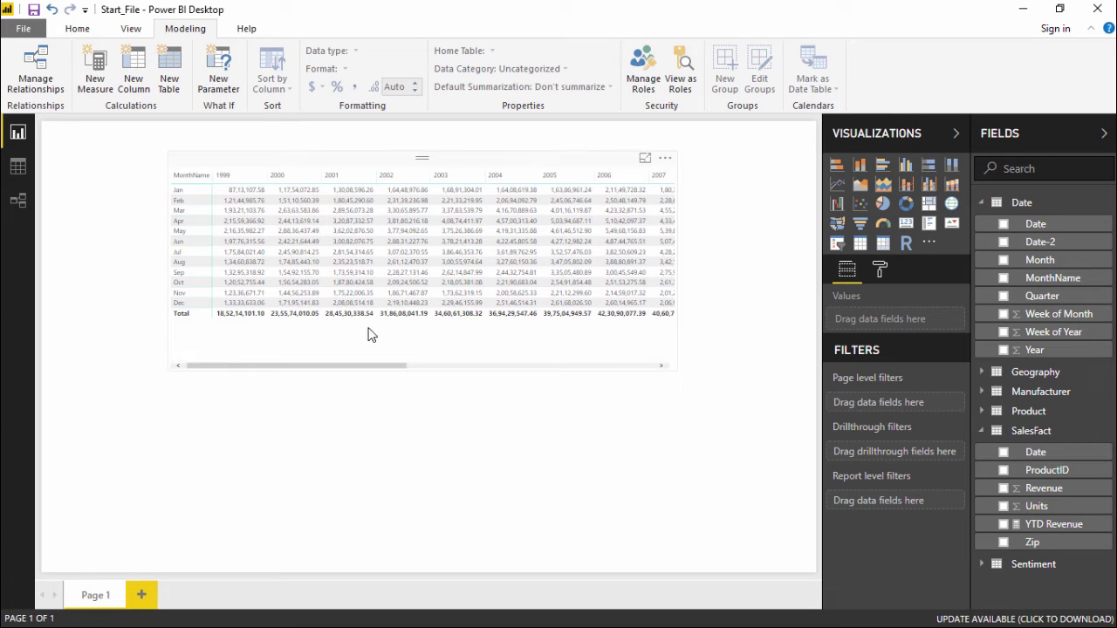
- Remove YTD Revenue from the matrix's values and start another new measure
click(283, 350)
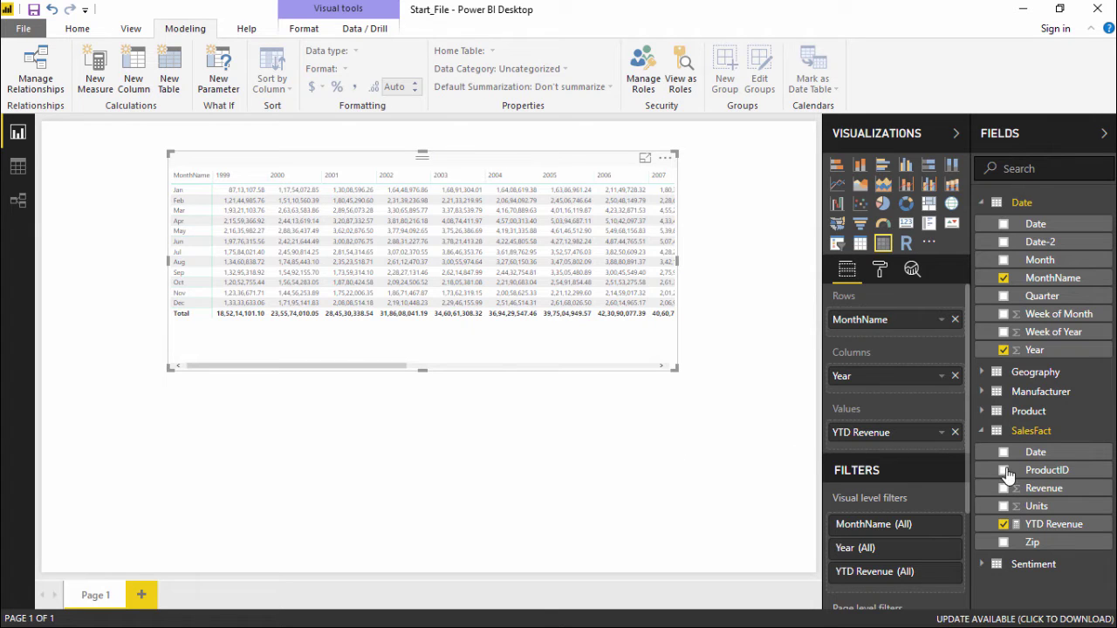
click(1004, 525)
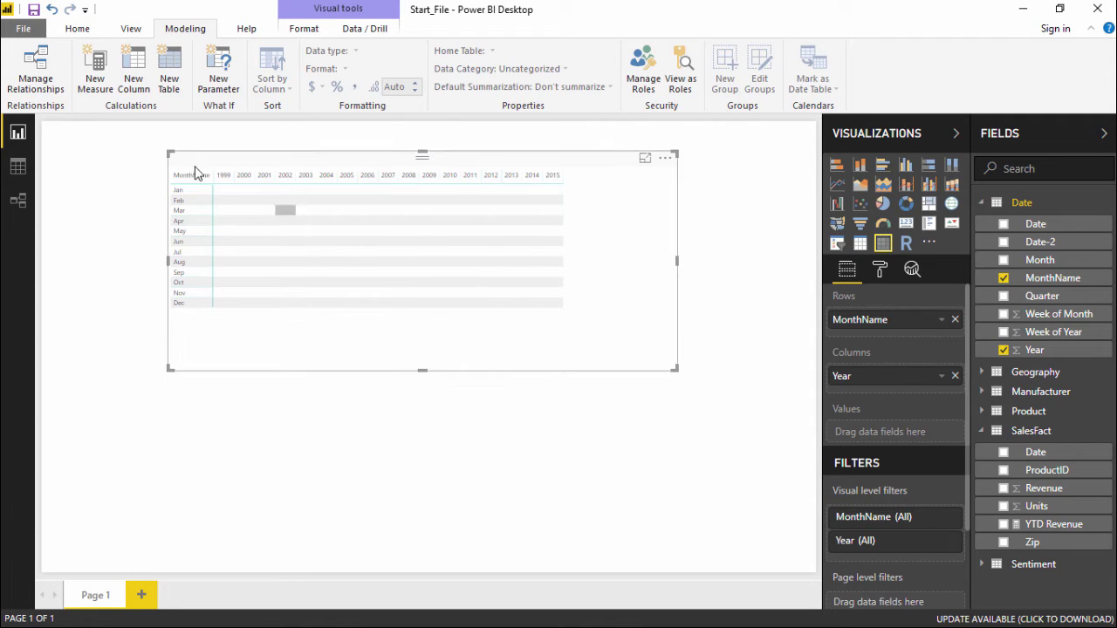
click(84, 33)
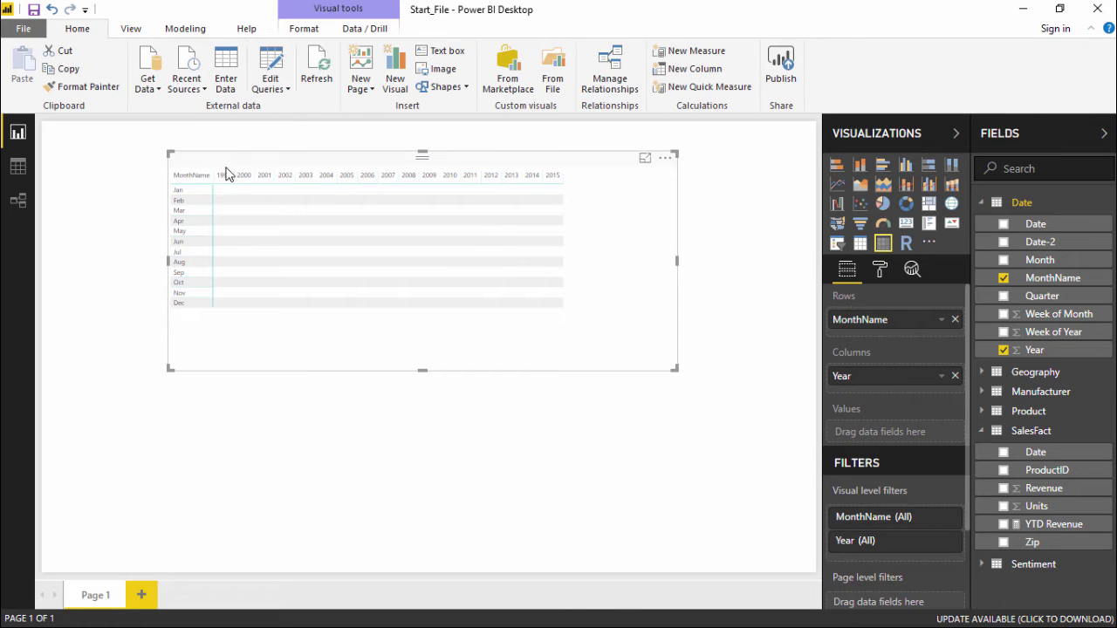
click(689, 55)
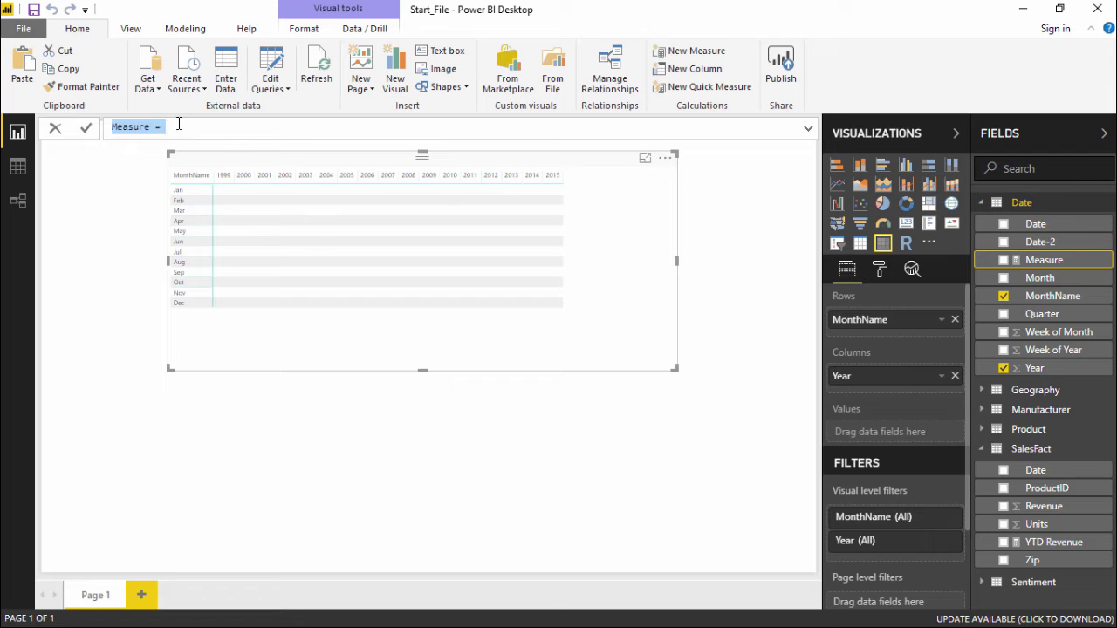
click(184, 125)
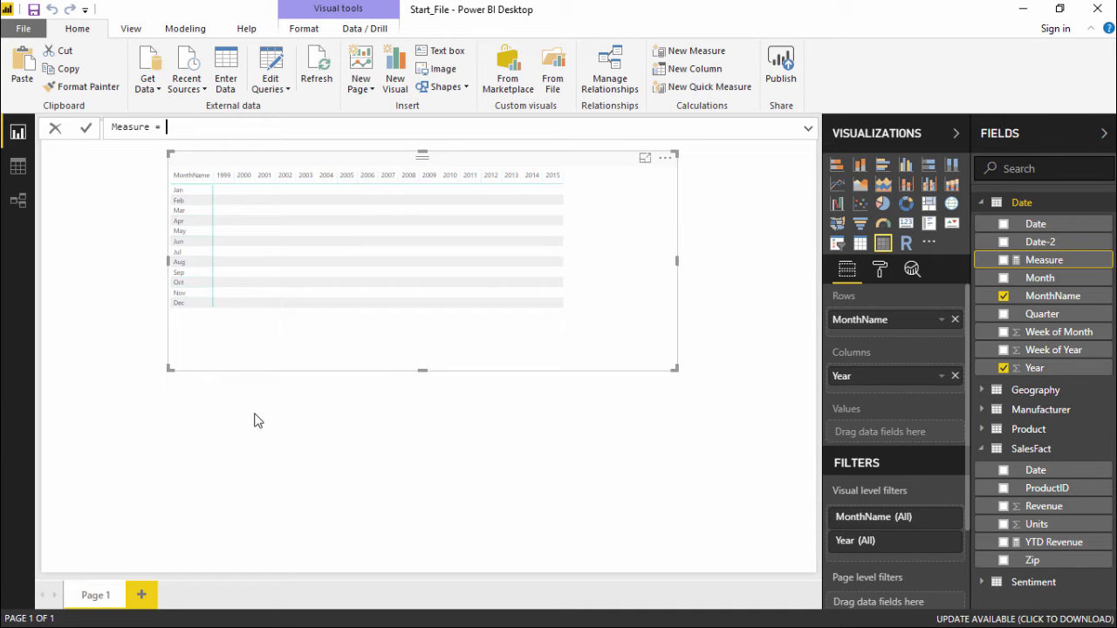
- Copy the LY YTD formula from the Notepad notes and paste it as the definition of a new measure in Power BI
key(alt+Tab)
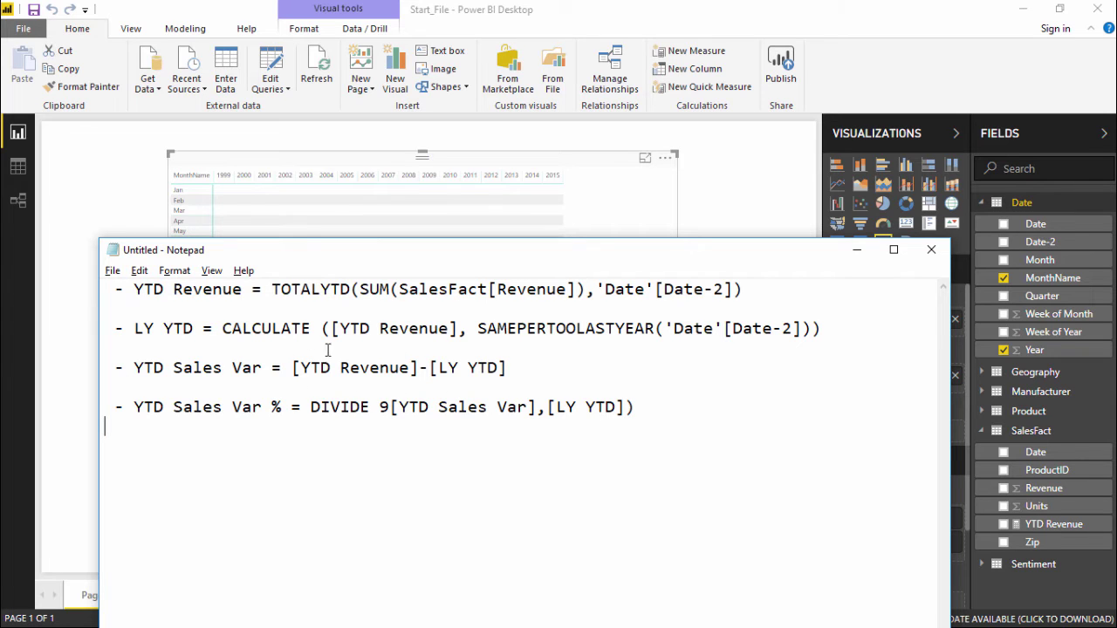
drag(845, 324, 137, 330)
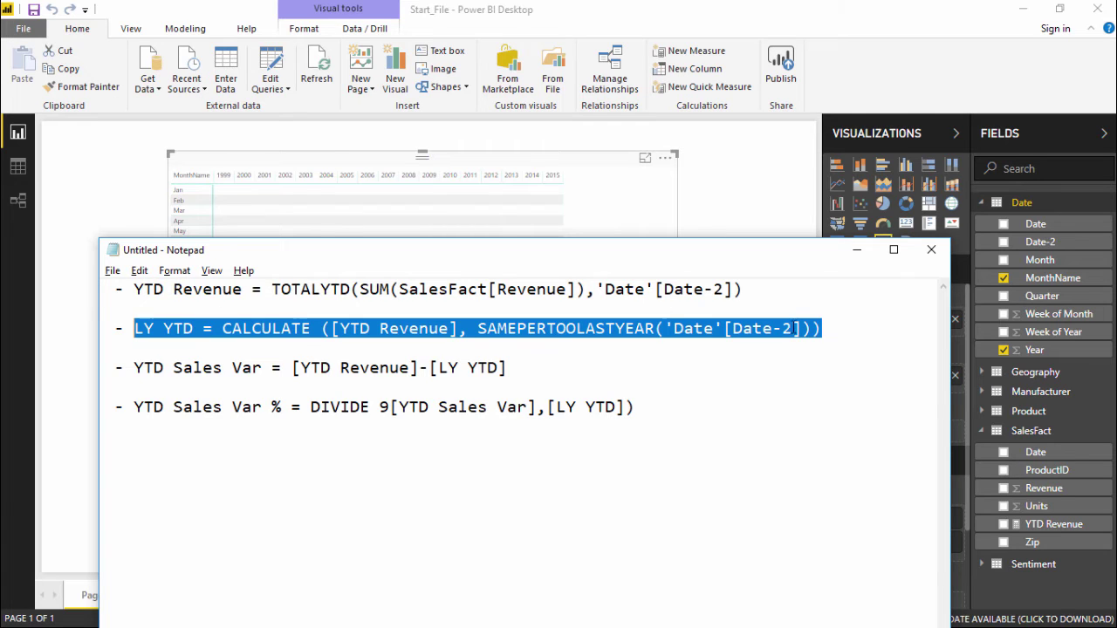
drag(853, 337, 143, 333)
click(88, 32)
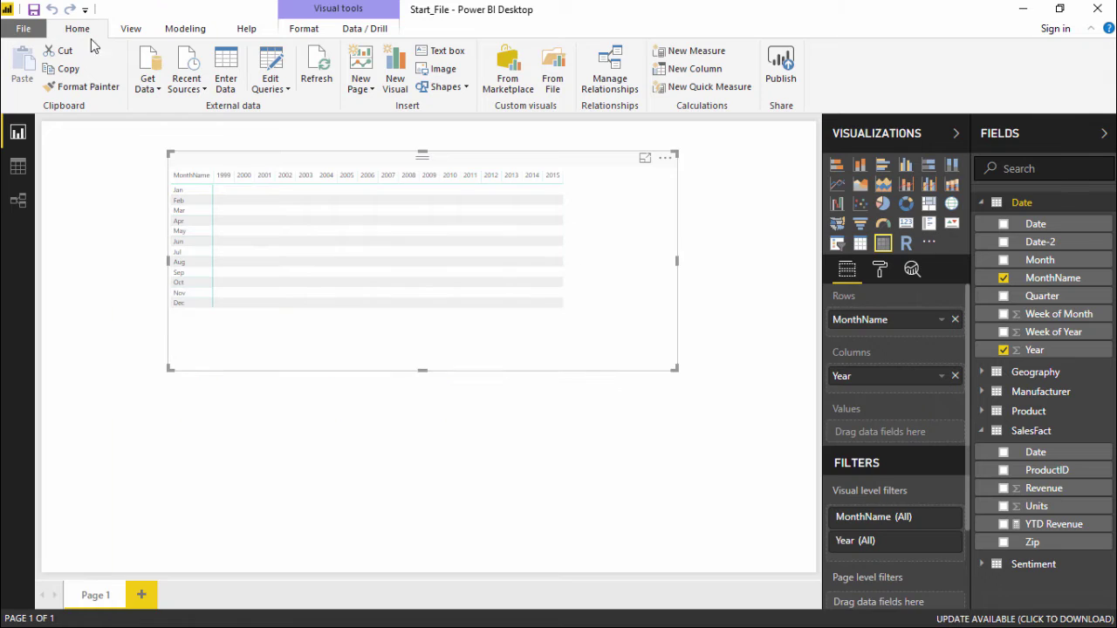
click(709, 59)
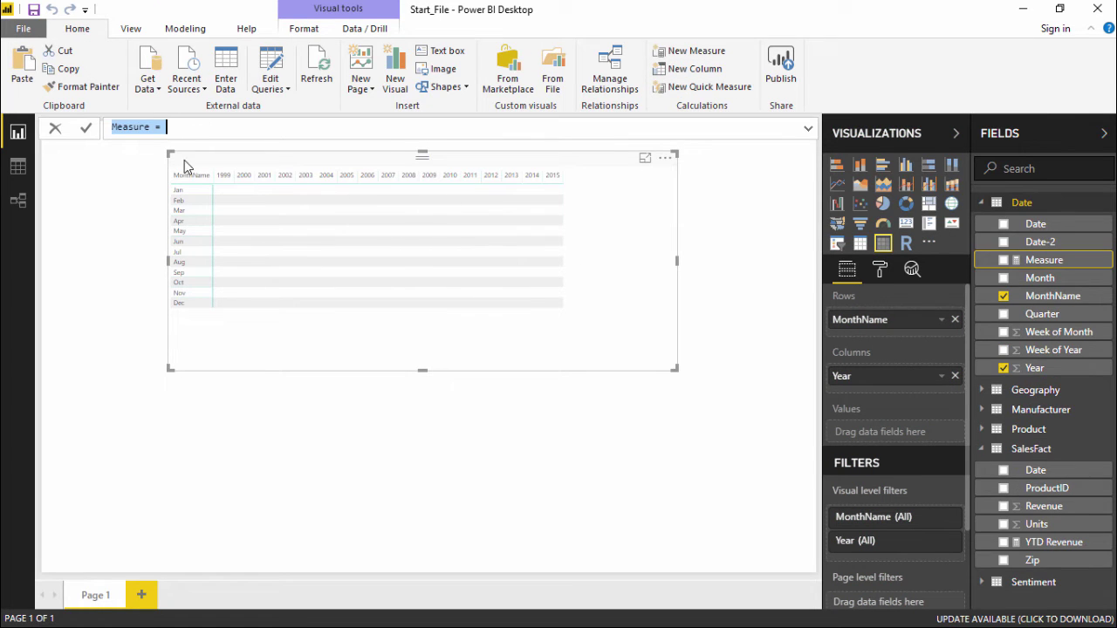
text(LY YTD = CALCULATE ([YTD Revenue], SAMEPERIODLASTYEAR('Date'[Date-2])))
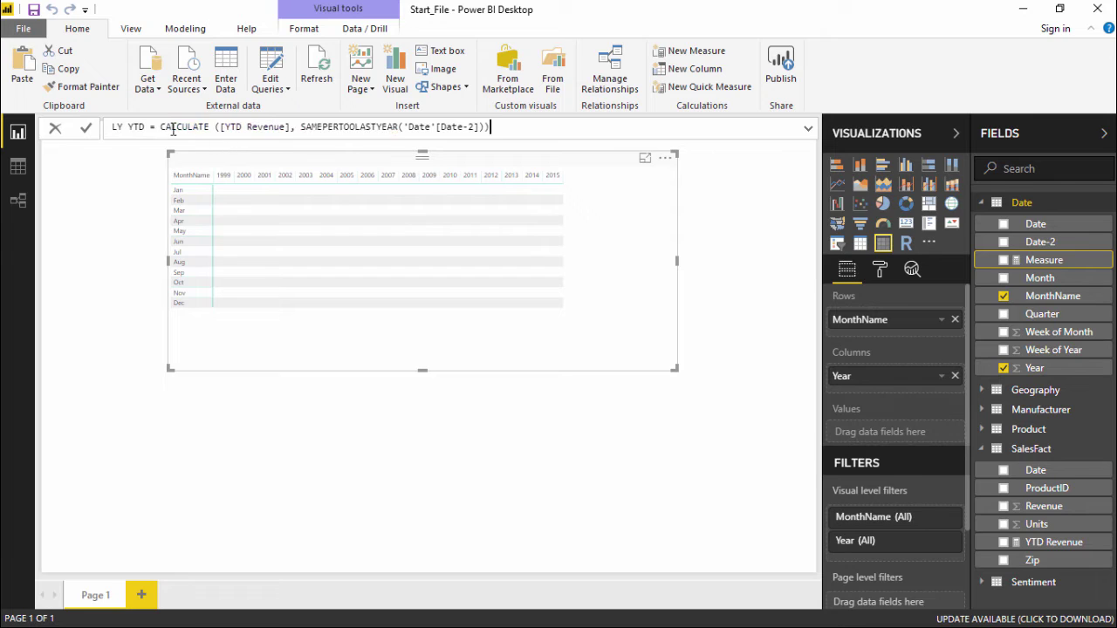
- Remove the space after the comma in the LY YTD formula and replace the misspelled function and its argument with SAMEPERIODLASTYEAR(
click(348, 128)
click(298, 127)
key(Delete)
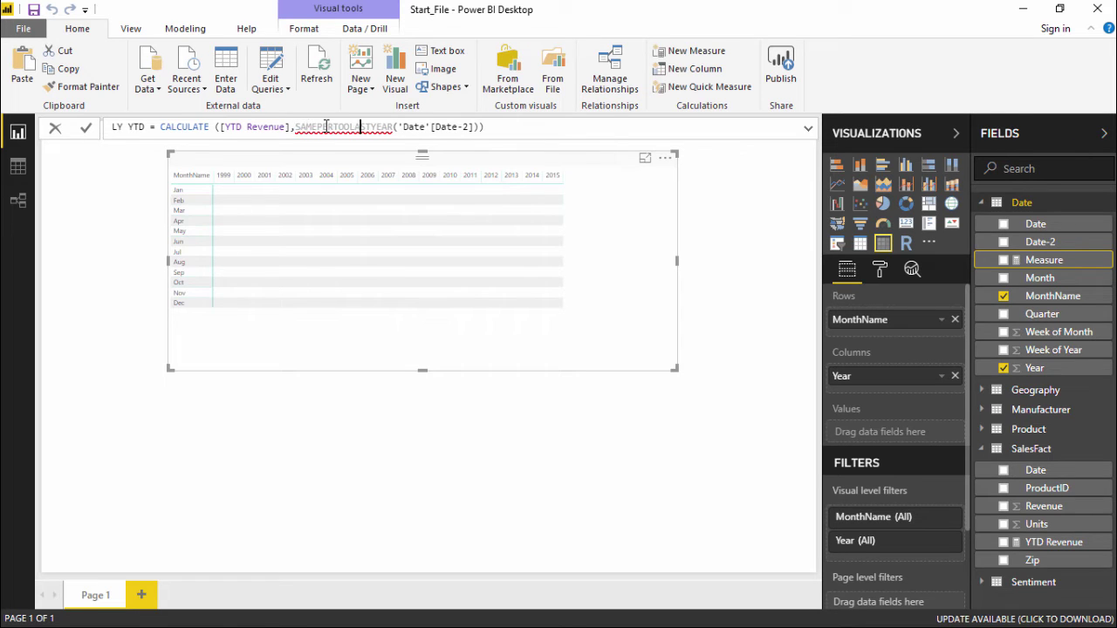
key(End)
key(BackSpace)
key(BackSpace)
key(BackSpace)
key(BackSpace)
key(BackSpace)
key(BackSpace)
key(BackSpace)
key(BackSpace)
key(BackSpace)
key(BackSpace)
key(BackSpace)
key(BackSpace)
key(BackSpace)
key(BackSpace)
key(BackSpace)
key(BackSpace)
key(BackSpace)
key(BackSpace)
key(BackSpace)
key(BackSpace)
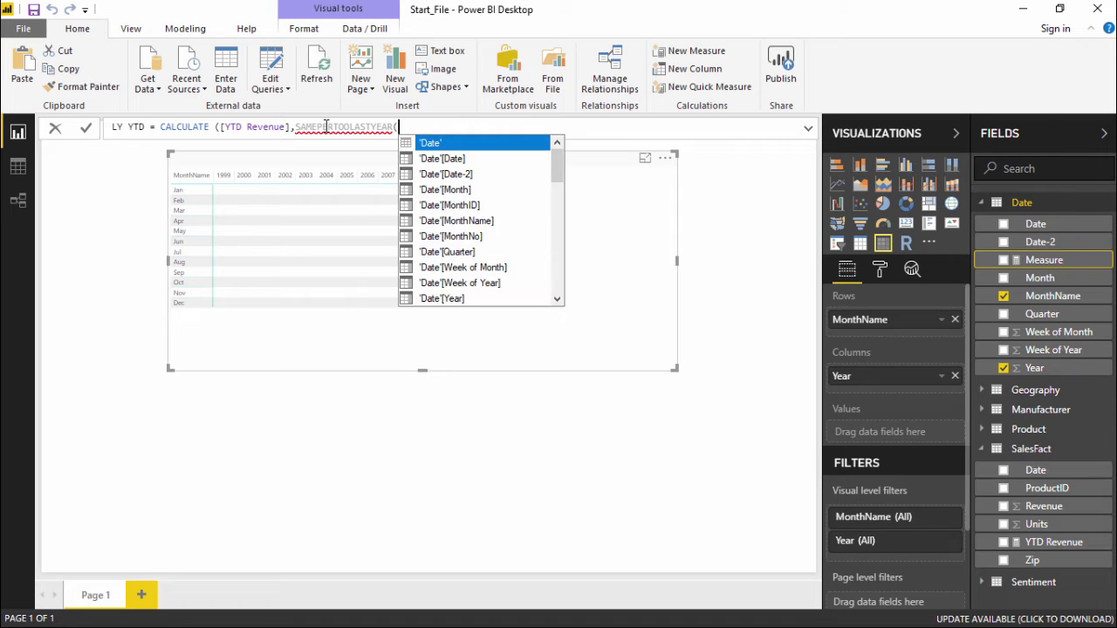
key(BackSpace)
key(BackSpace)
key(BackSpace)
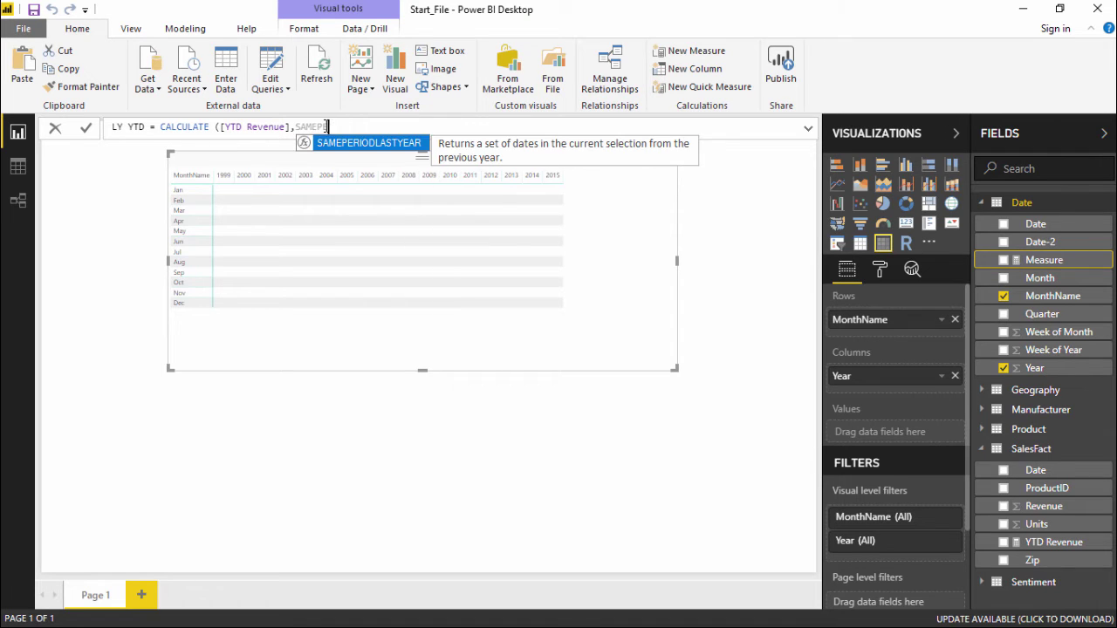
key(Tab)
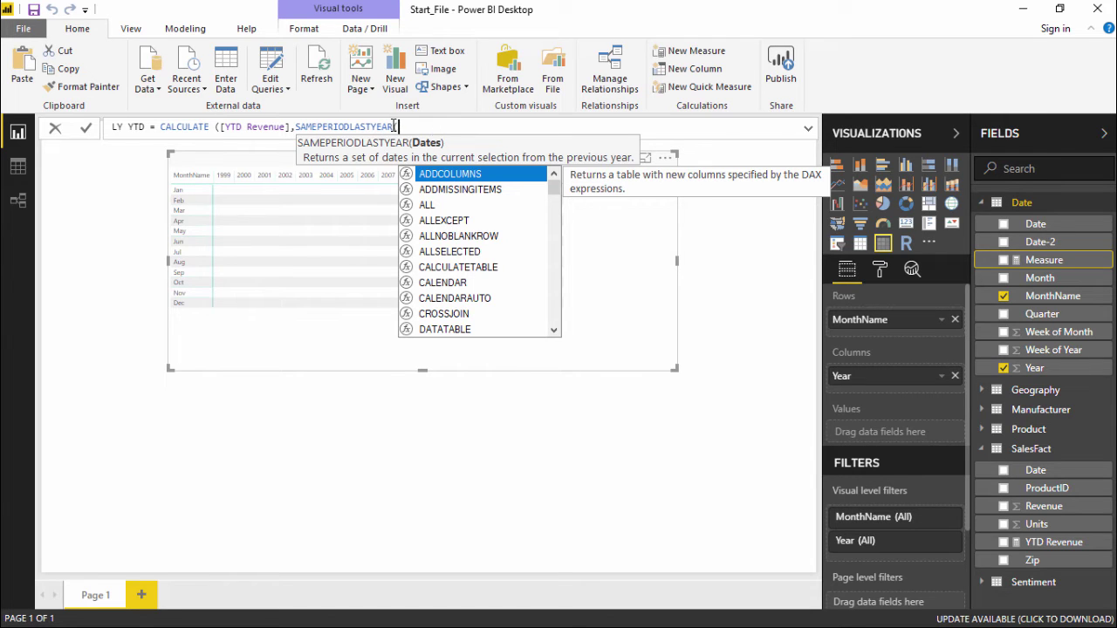
- Copy 'Date'[Date-2])) from the Notepad notes to complete the SAMEPERIODLASTYEAR argument, and commit the LY YTD measure
key(alt+Tab)
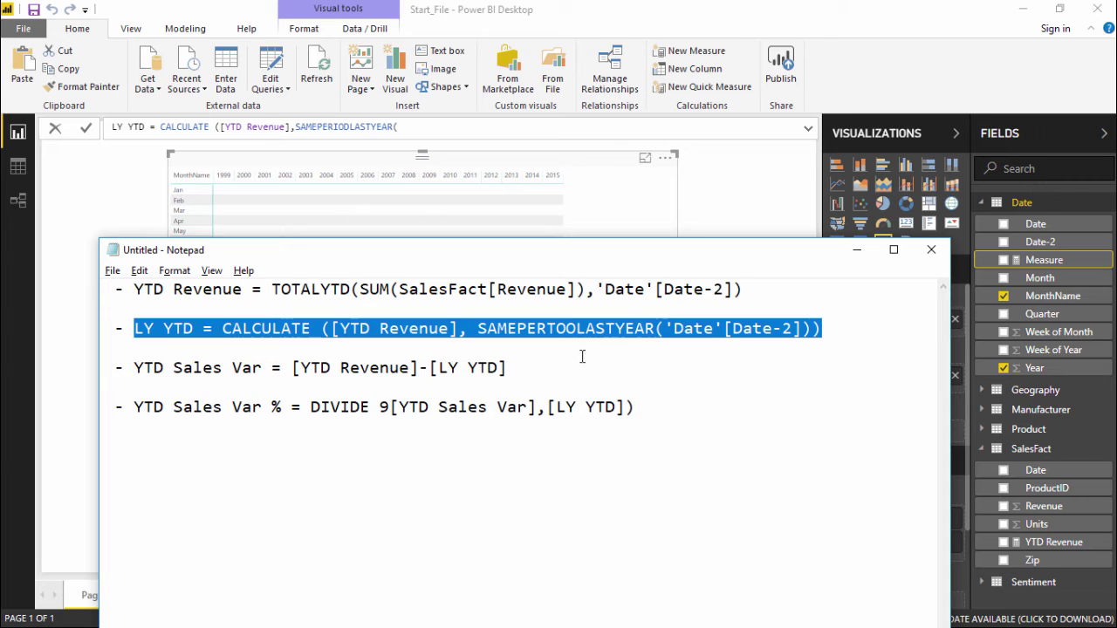
drag(668, 329, 823, 331)
key(ctrl+c)
click(430, 127)
key(ctrl+v)
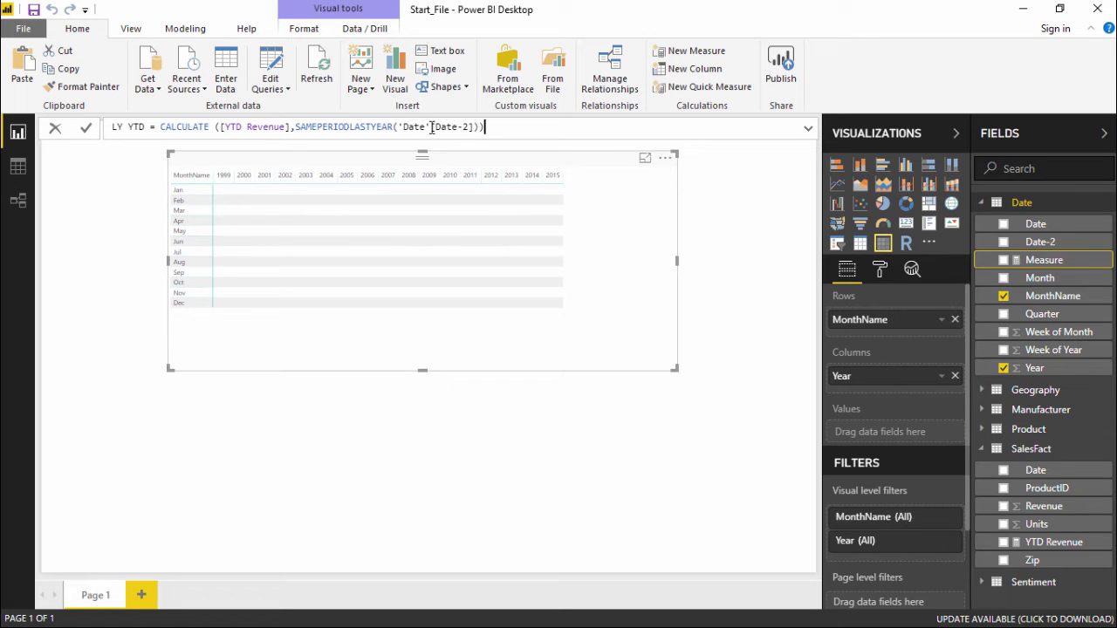
key(Return)
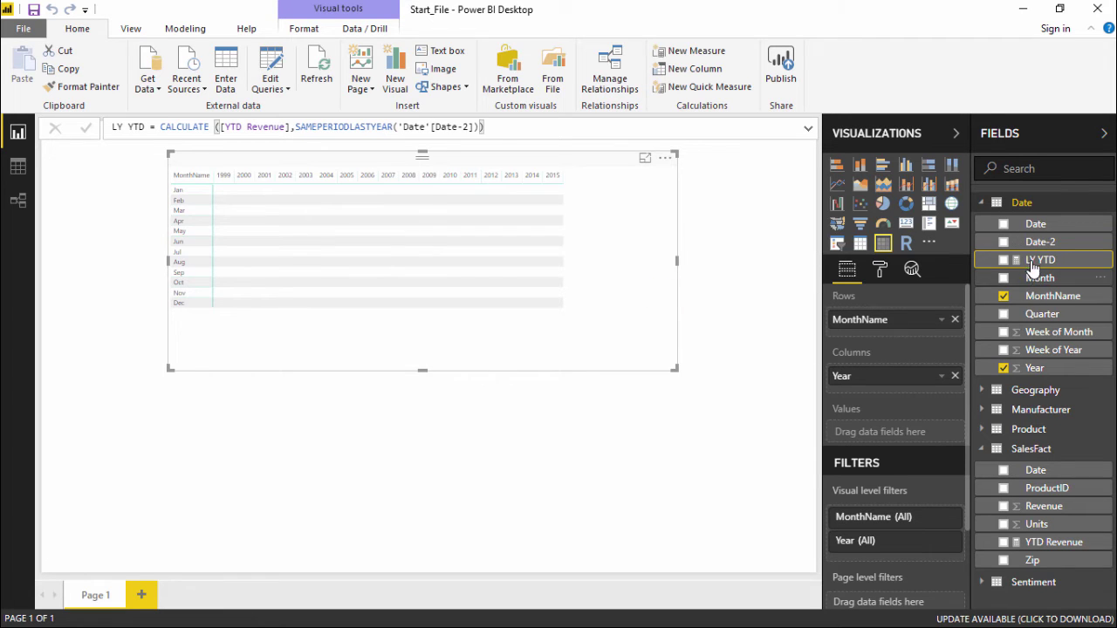
- Change the LY YTD measure's home table to SalesFact and reselect the matrix
click(186, 29)
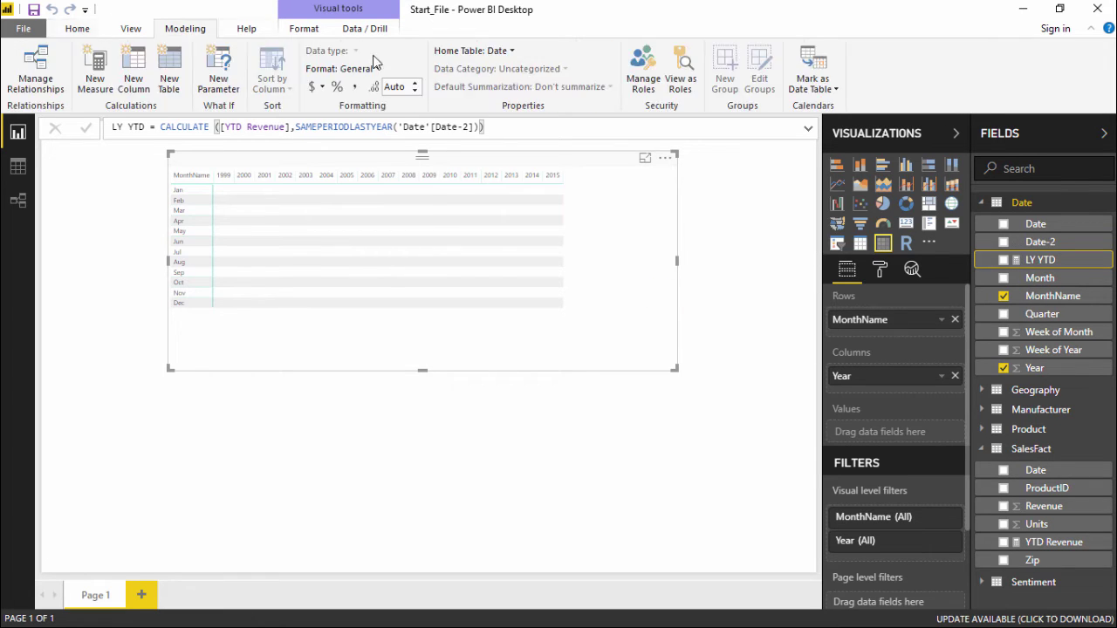
click(513, 52)
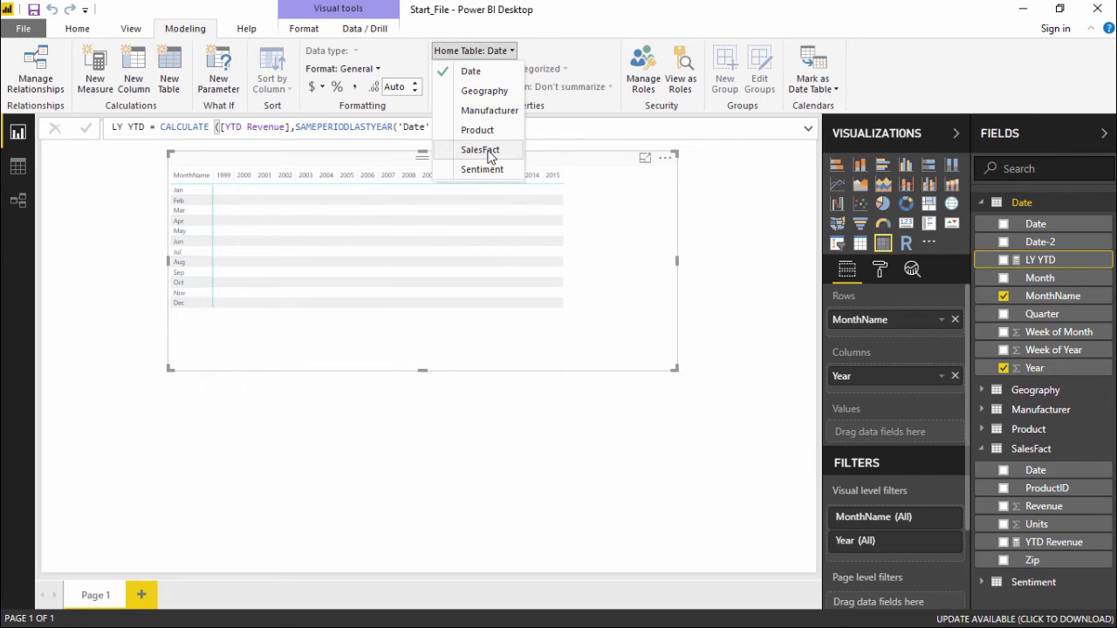
click(486, 150)
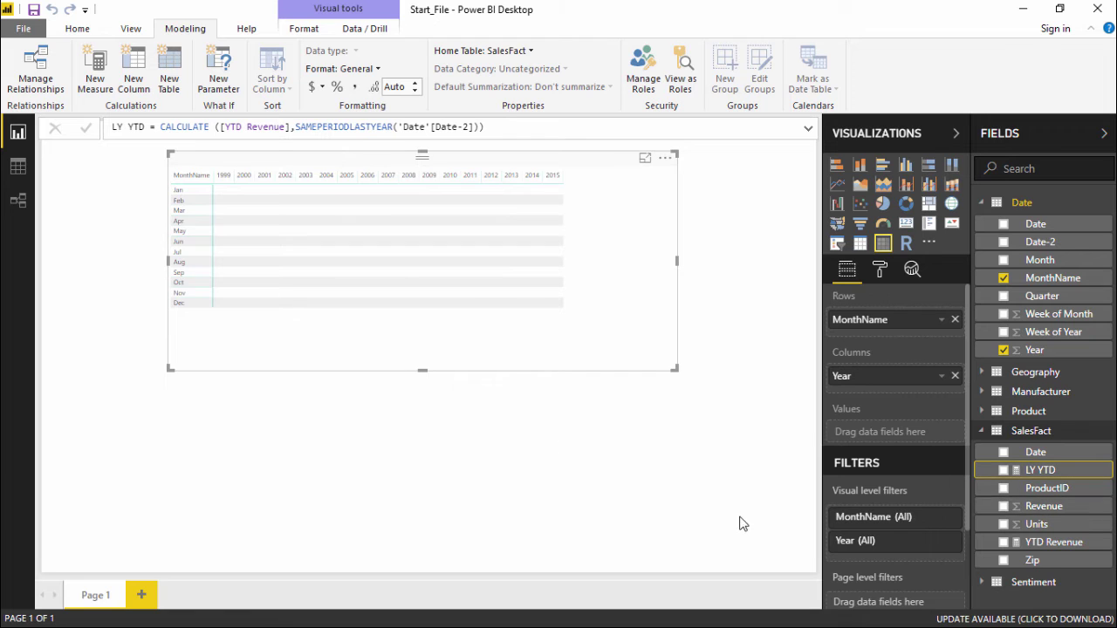
click(525, 428)
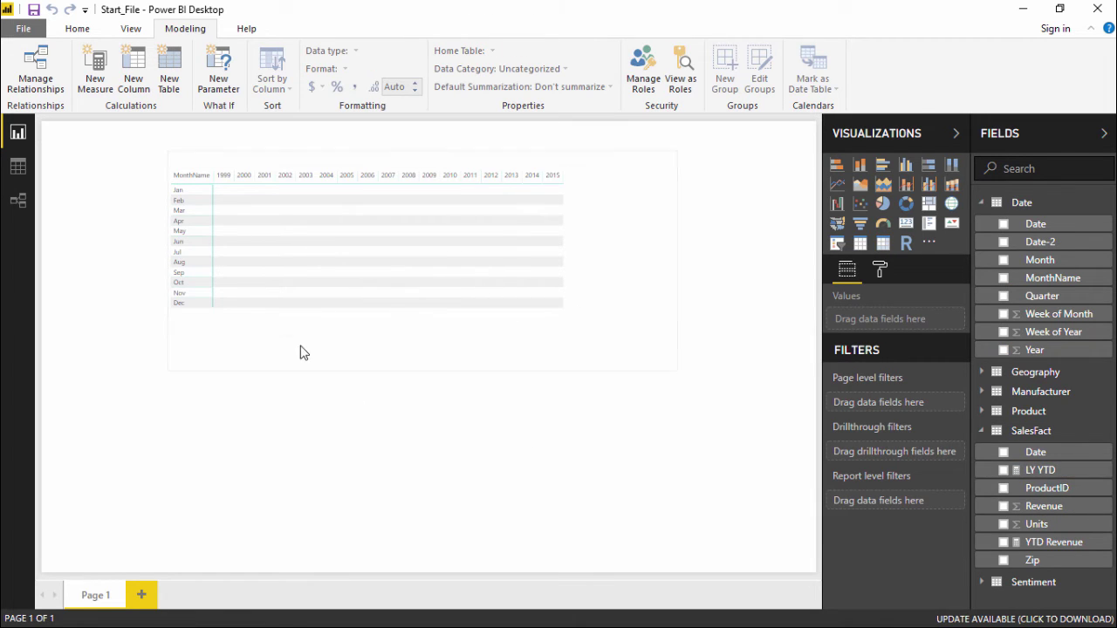
click(248, 267)
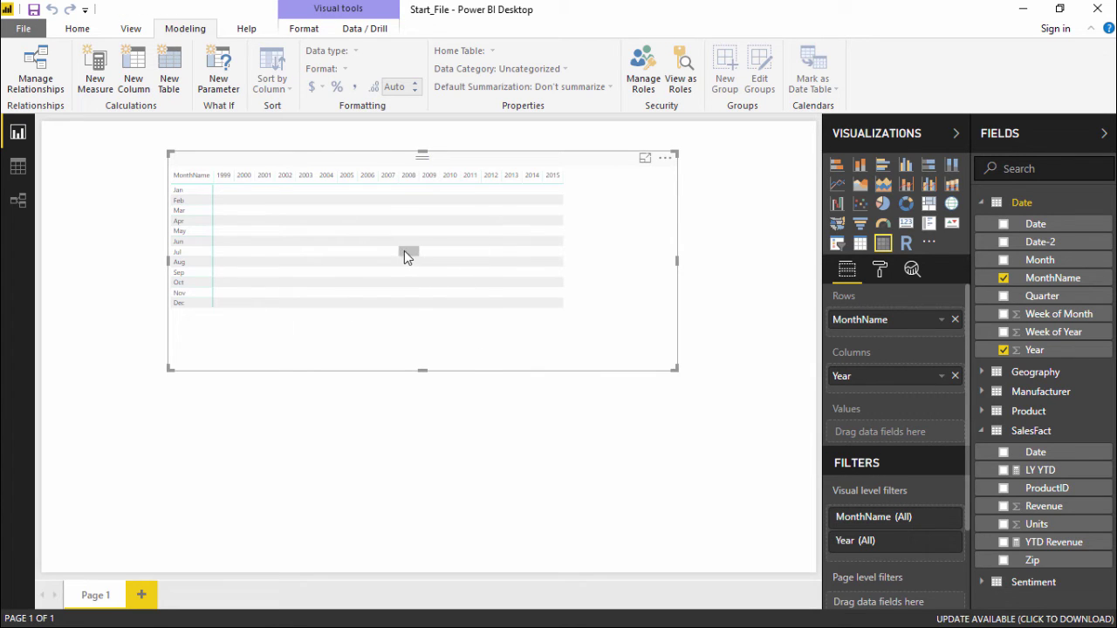
- Create the measure YTD Sales Var = [YTD Revenue]-[LY YTD] by copying its formula from the Notepad notes
click(87, 29)
click(696, 51)
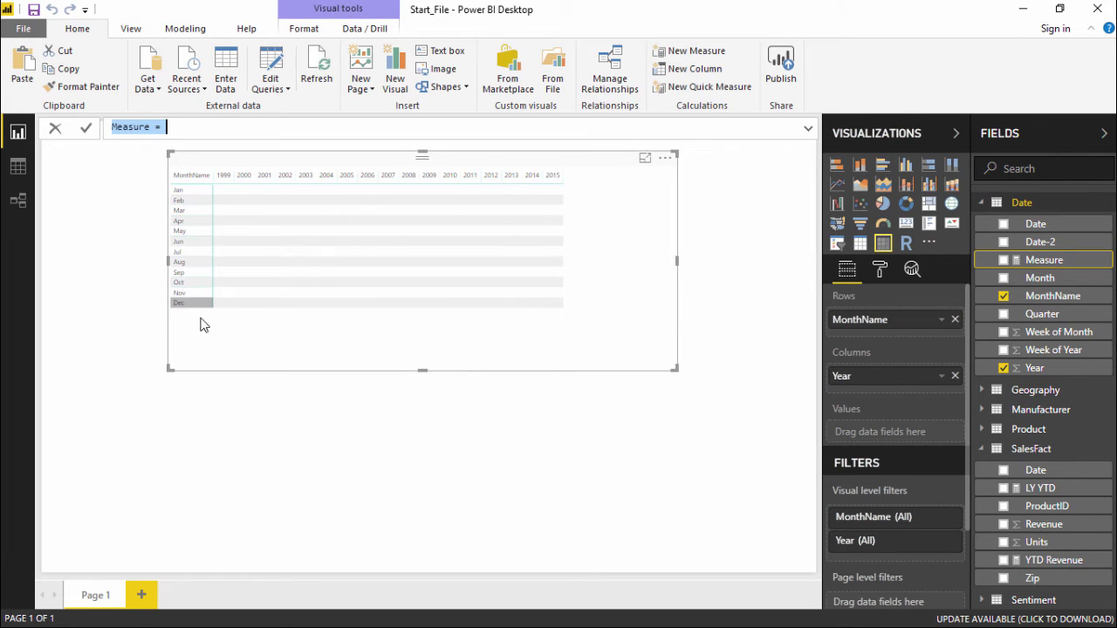
key(alt+Tab)
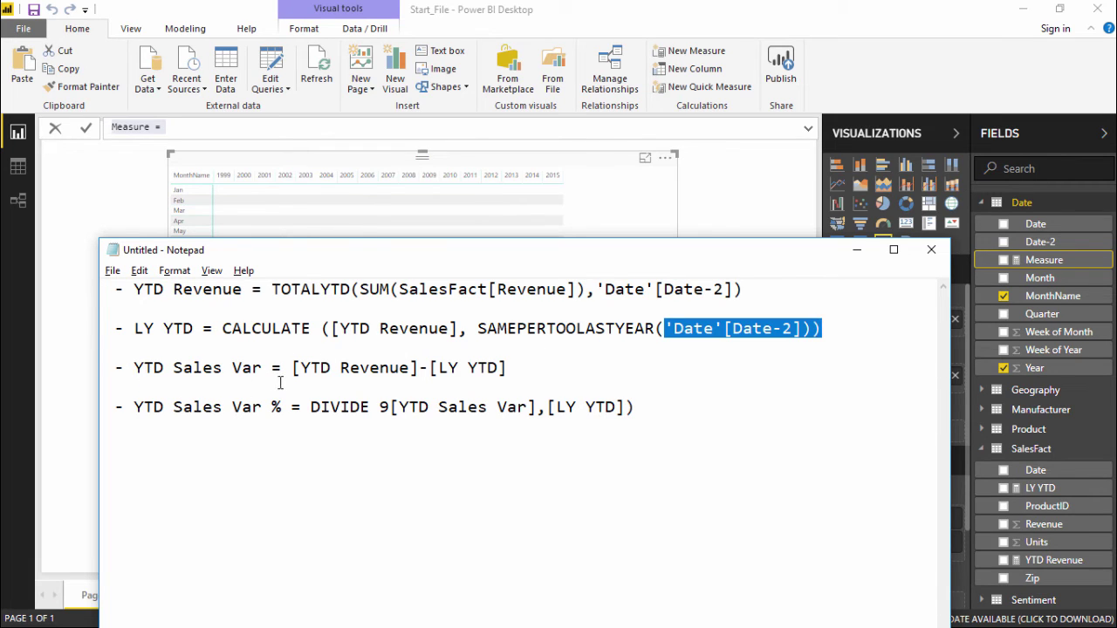
drag(131, 367, 513, 378)
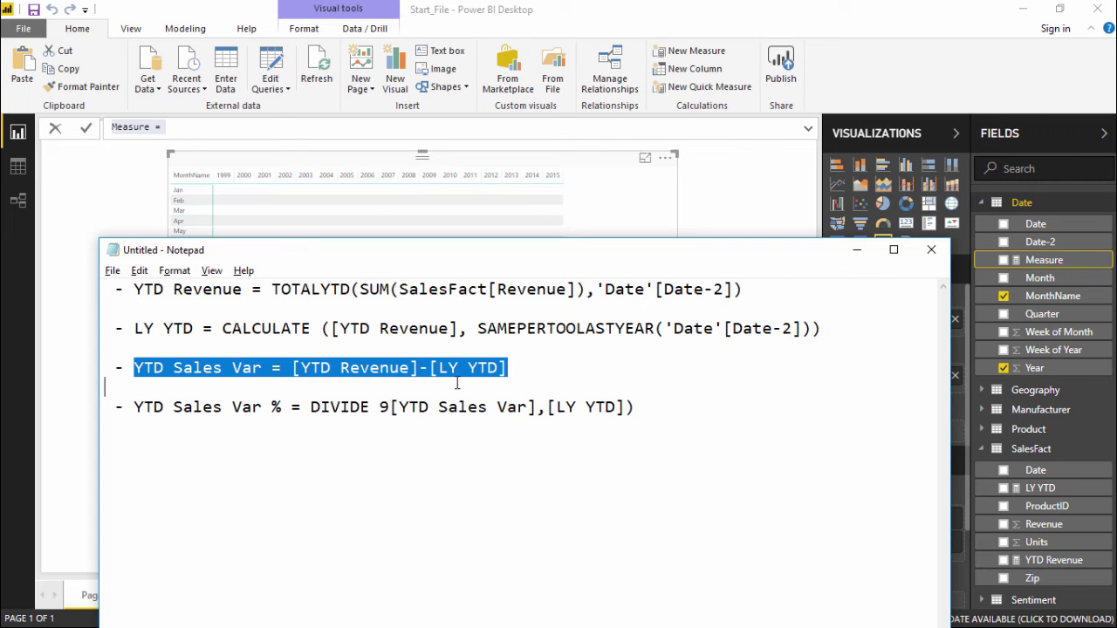
click(192, 127)
drag(192, 127, 112, 127)
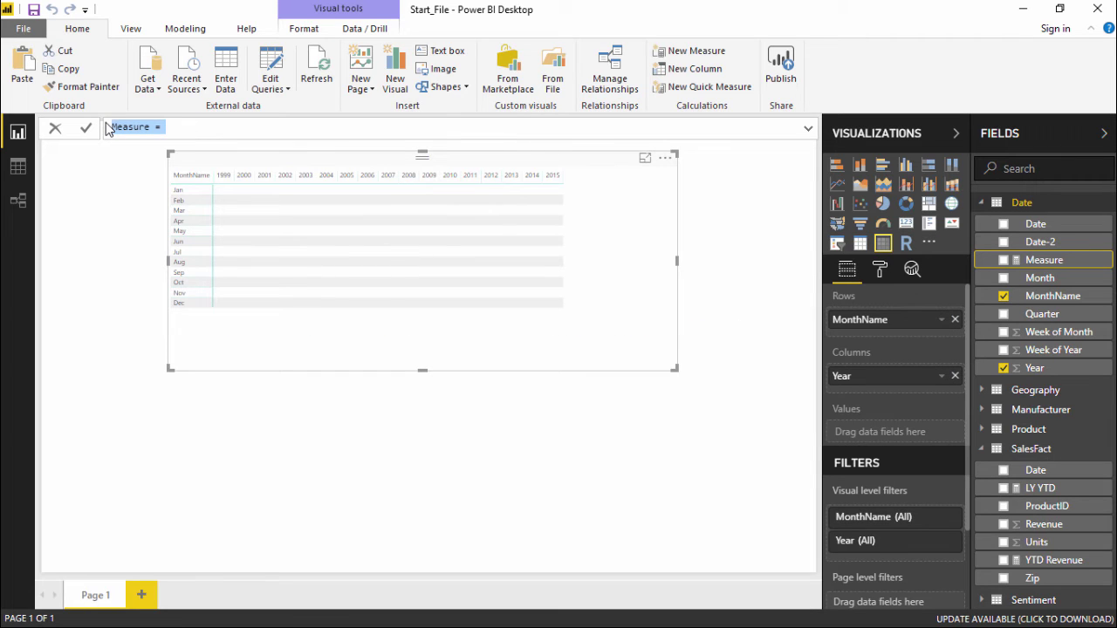
key(ctrl+v)
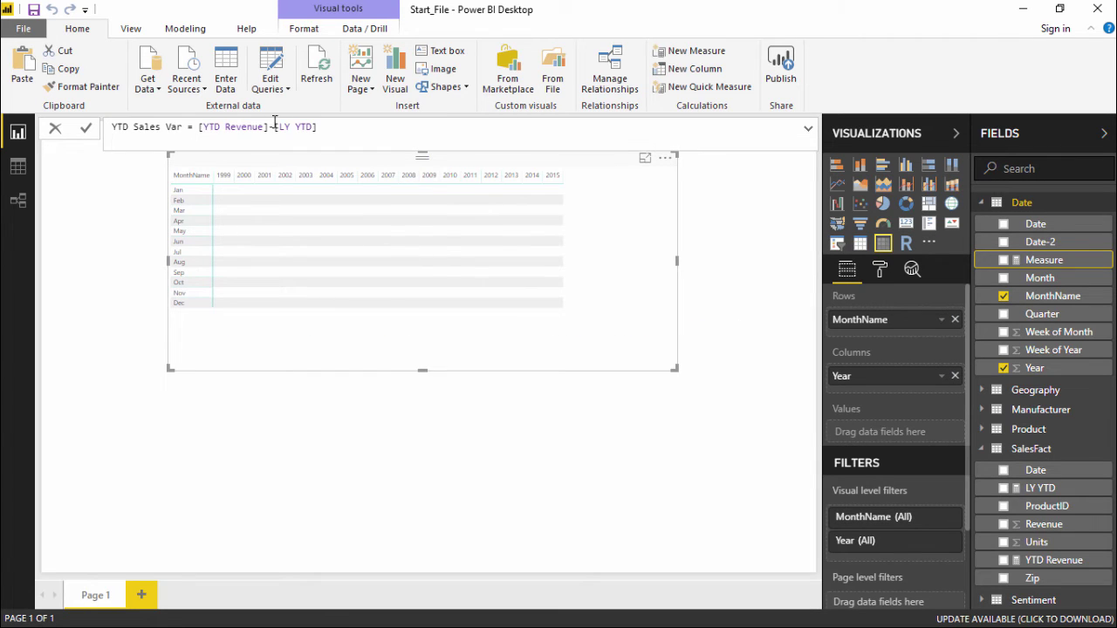
key(BackSpace)
click(328, 127)
key(Return)
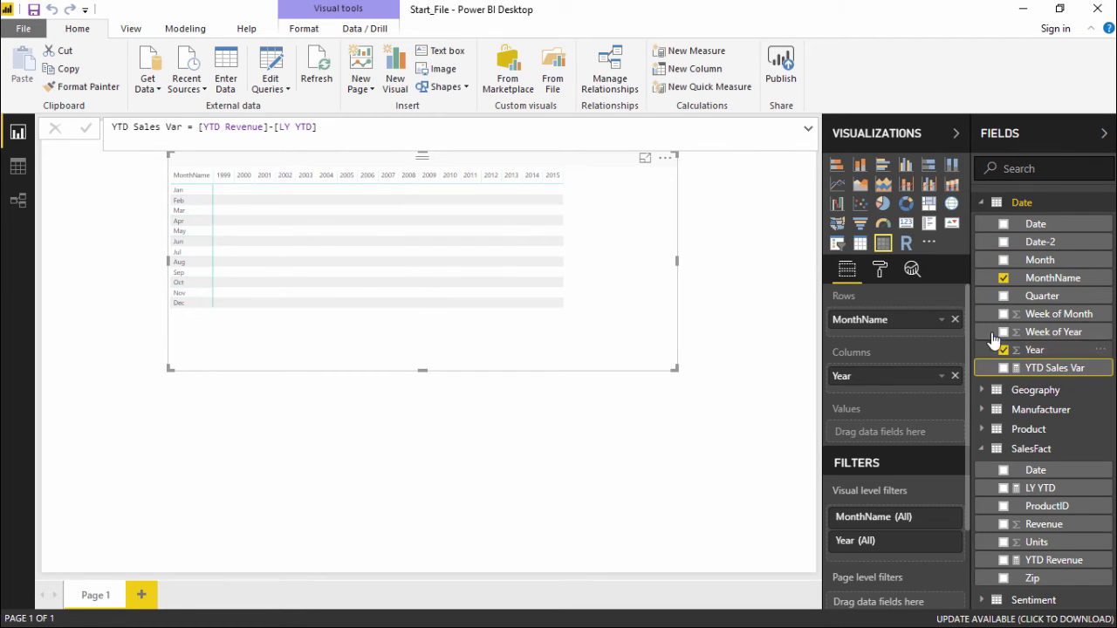
- Change the YTD Sales Var measure's home table to SalesFact
click(197, 30)
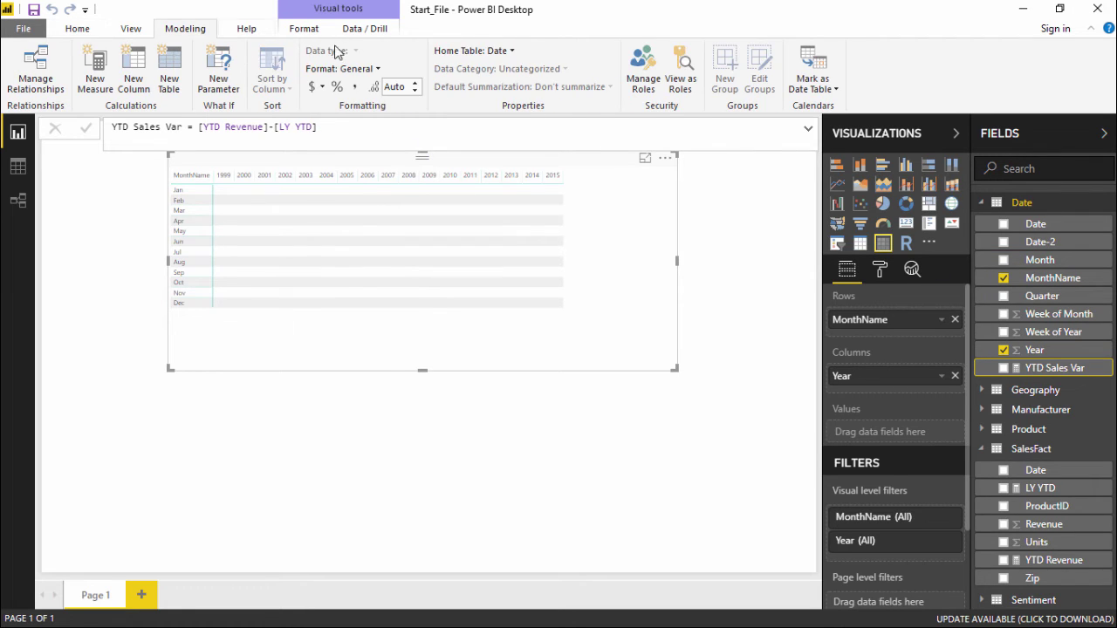
click(512, 52)
key(Escape)
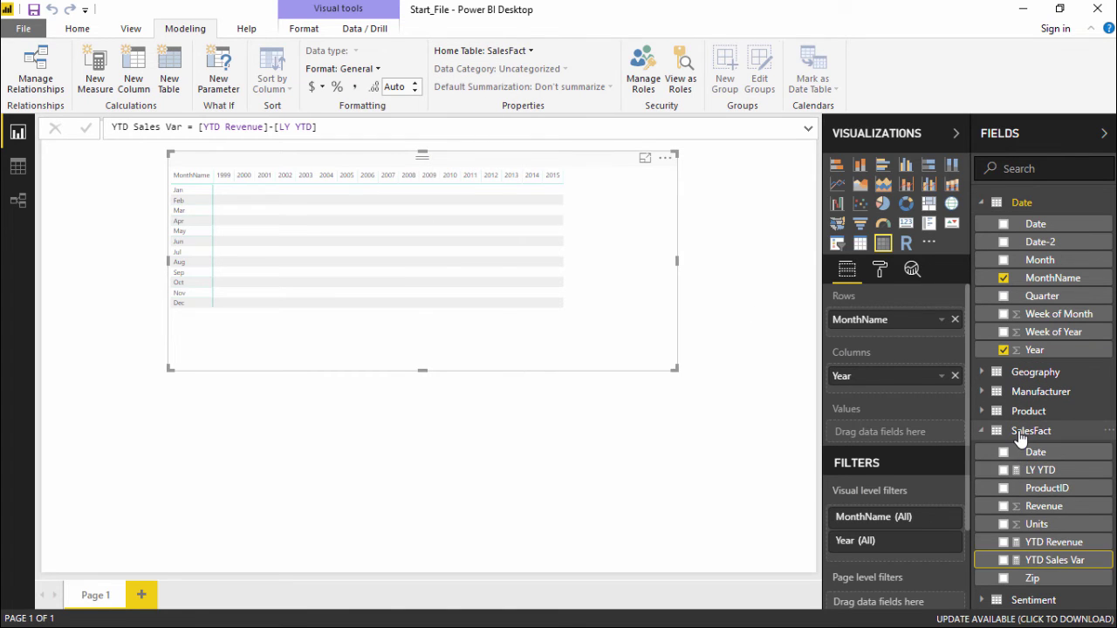
click(1022, 433)
click(982, 433)
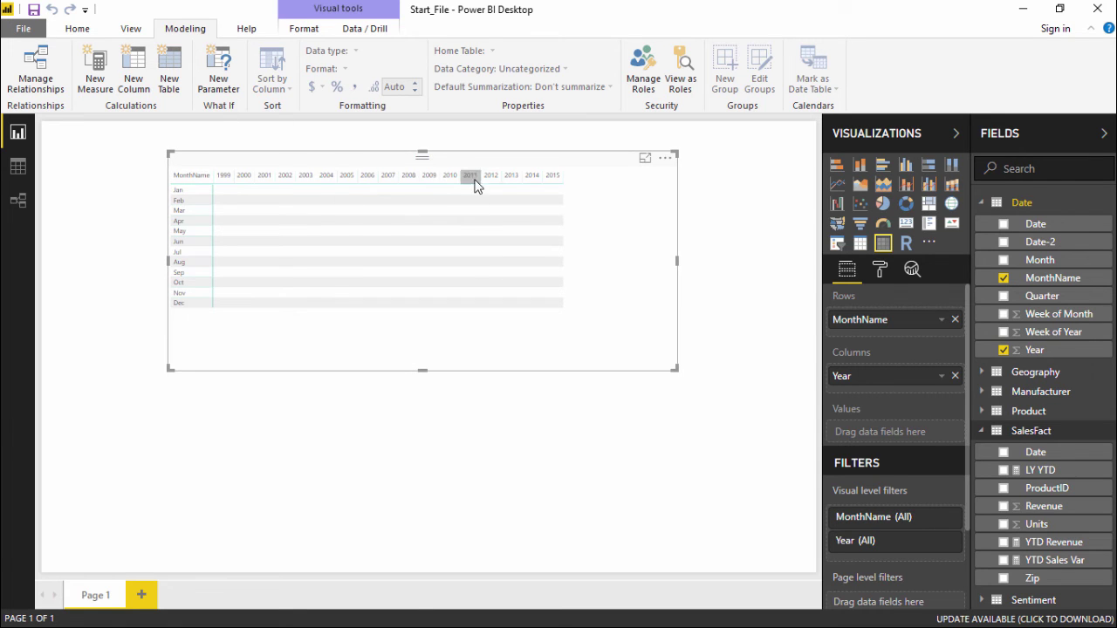
- In the Notepad notes, delete the stray 9 after DIVIDE and copy the YTD Sales Var % formula
key(alt+Tab)
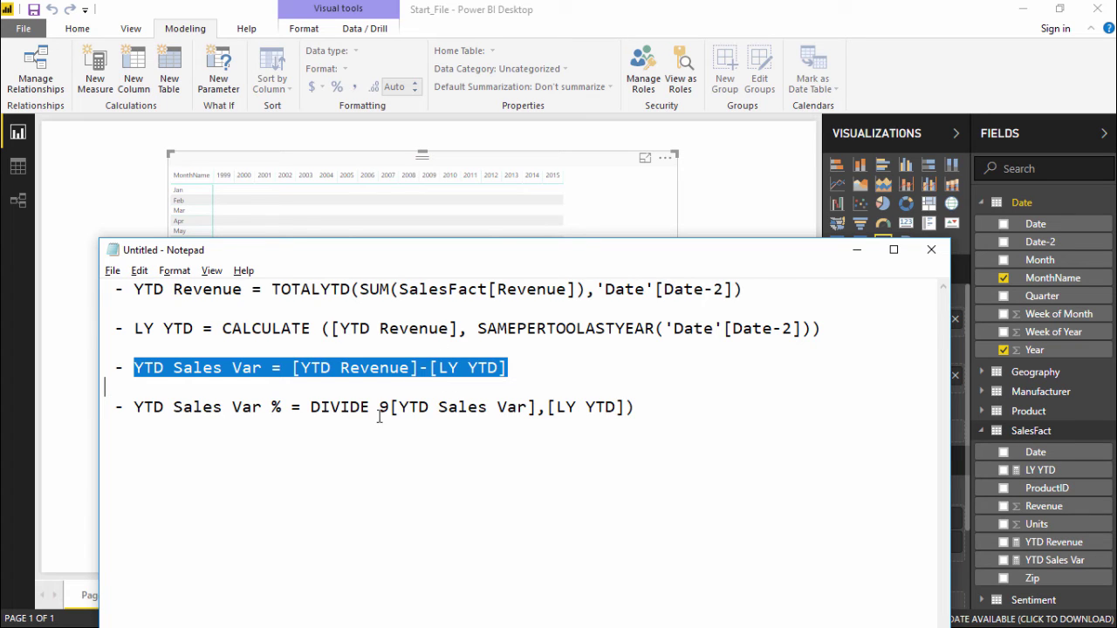
drag(392, 410, 380, 408)
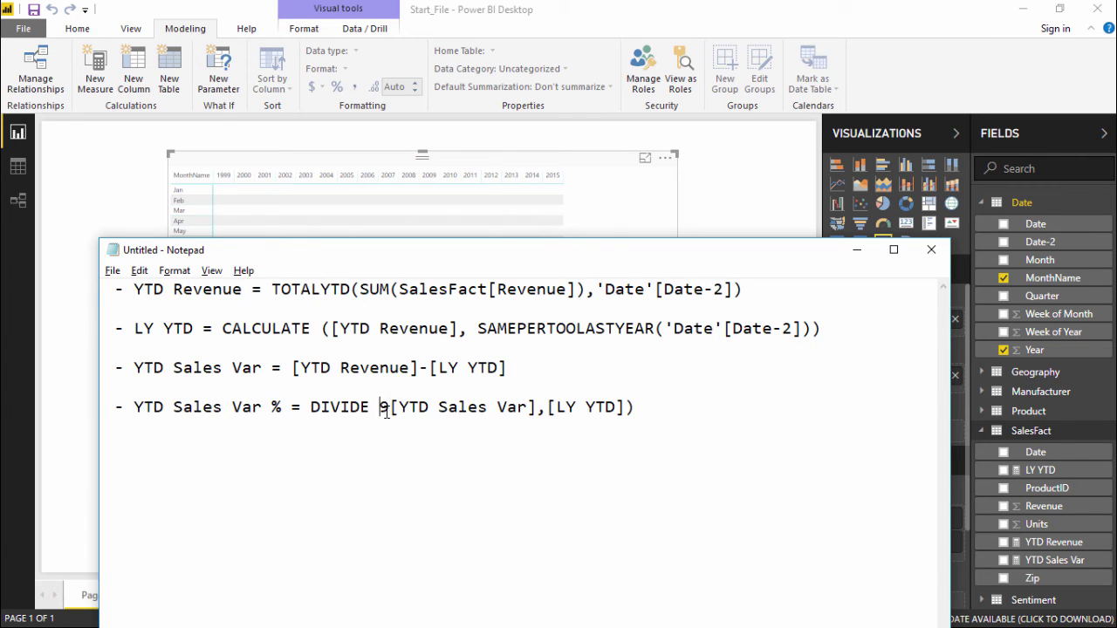
key(BackSpace)
drag(656, 407, 137, 416)
key(ctrl+c)
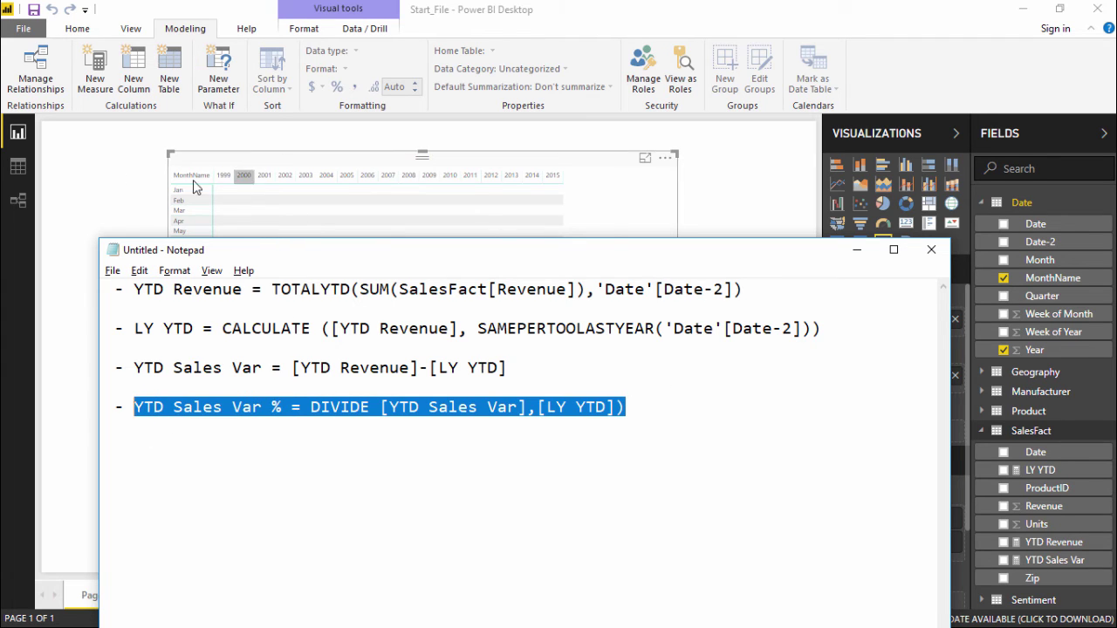
- Start a new measure in Power BI and paste the YTD Sales Var % formula as its definition
click(102, 154)
click(78, 30)
click(656, 51)
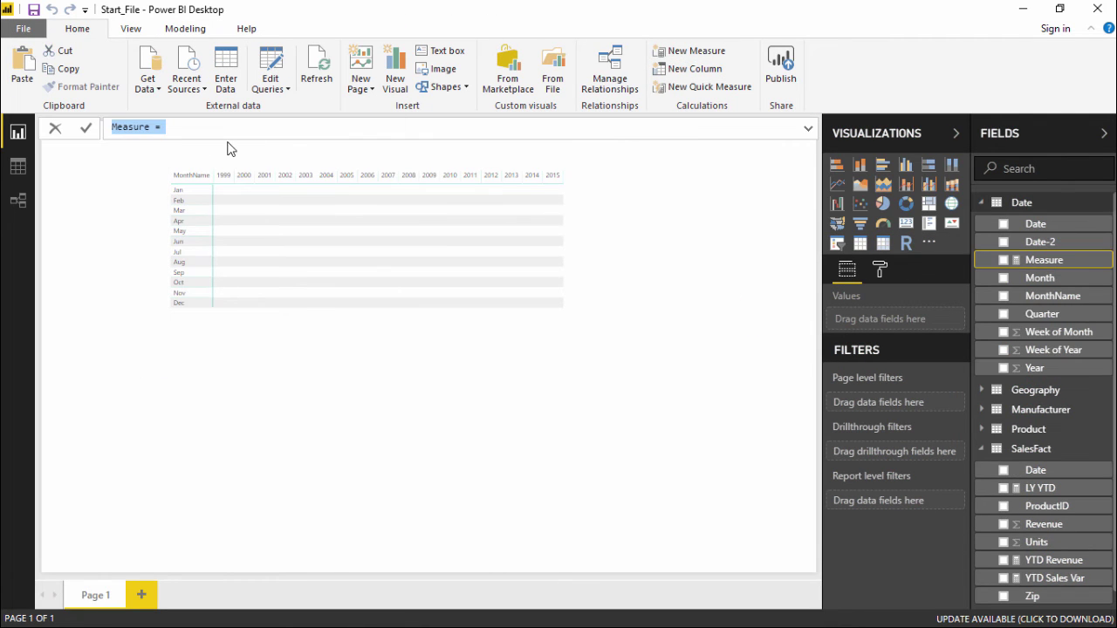
key(ctrl+v)
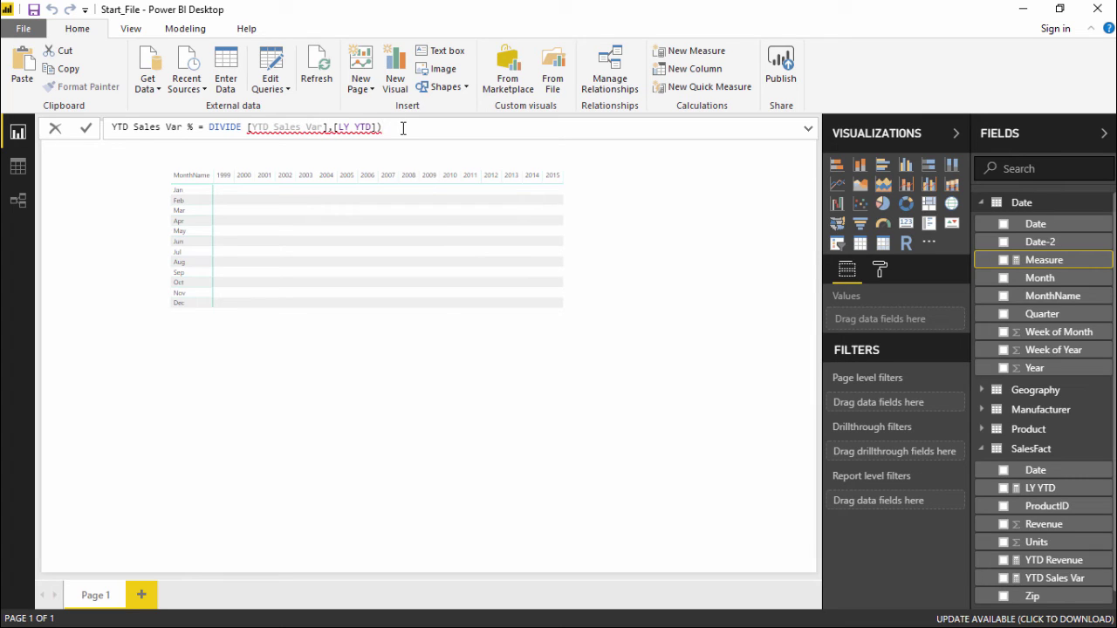
- Delete the pasted arguments [YTD Sales Var],[LY YTD]) after DIVIDE in the YTD Sales Var % formula
key(shift+Left)
key(shift+Left)
key(shift+Left)
key(shift+Left)
key(shift+Left)
key(shift+Left)
key(shift+Left)
key(shift+Left)
key(shift+Left)
key(shift+Left)
key(shift+Left)
key(shift+Left)
key(shift+Left)
key(shift+Left)
key(shift+Left)
key(shift+Left)
key(shift+Left)
key(shift+Left)
key(shift+Left)
key(shift+Left)
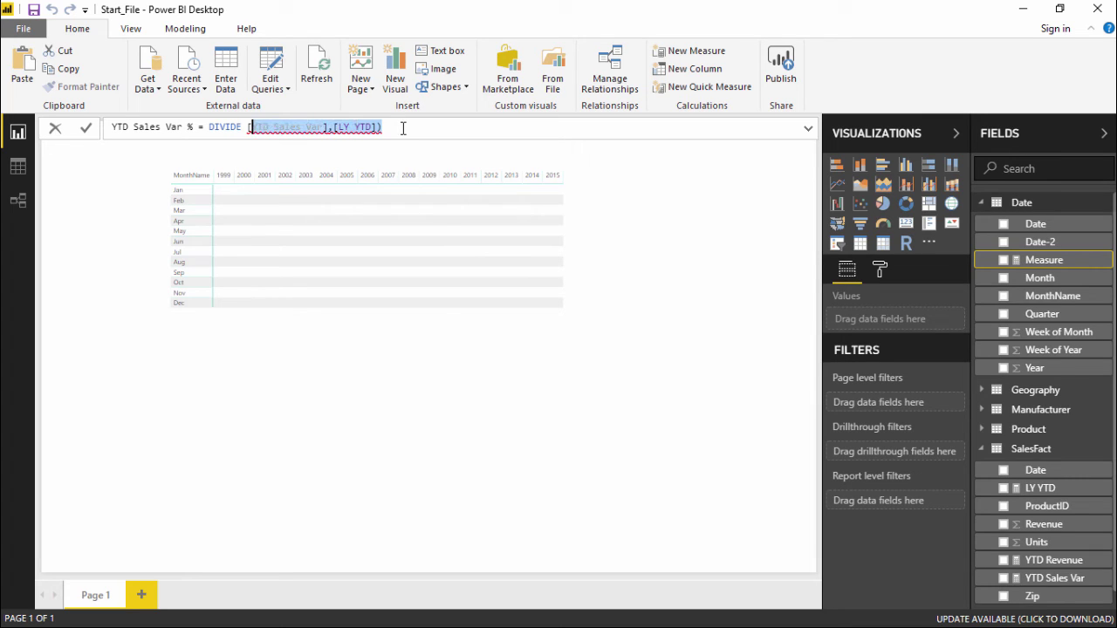
key(BackSpace)
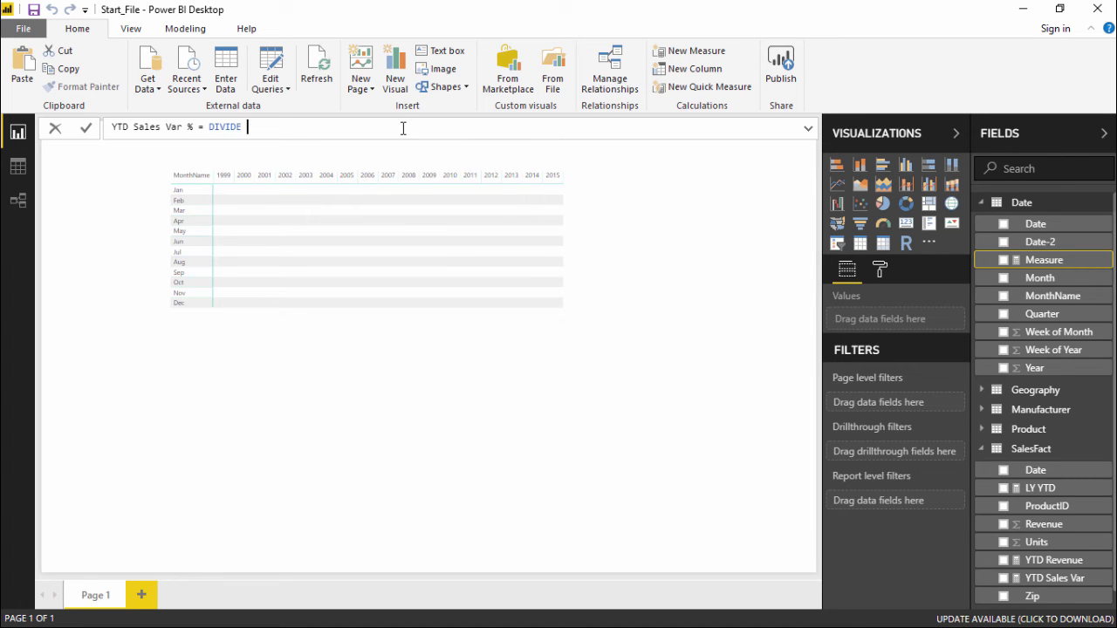
key(BackSpace)
- Complete the formula as YTD Sales Var % = DIVIDE([YTD Revenue],[LY YTD]) and commit the measure
text((ytd)
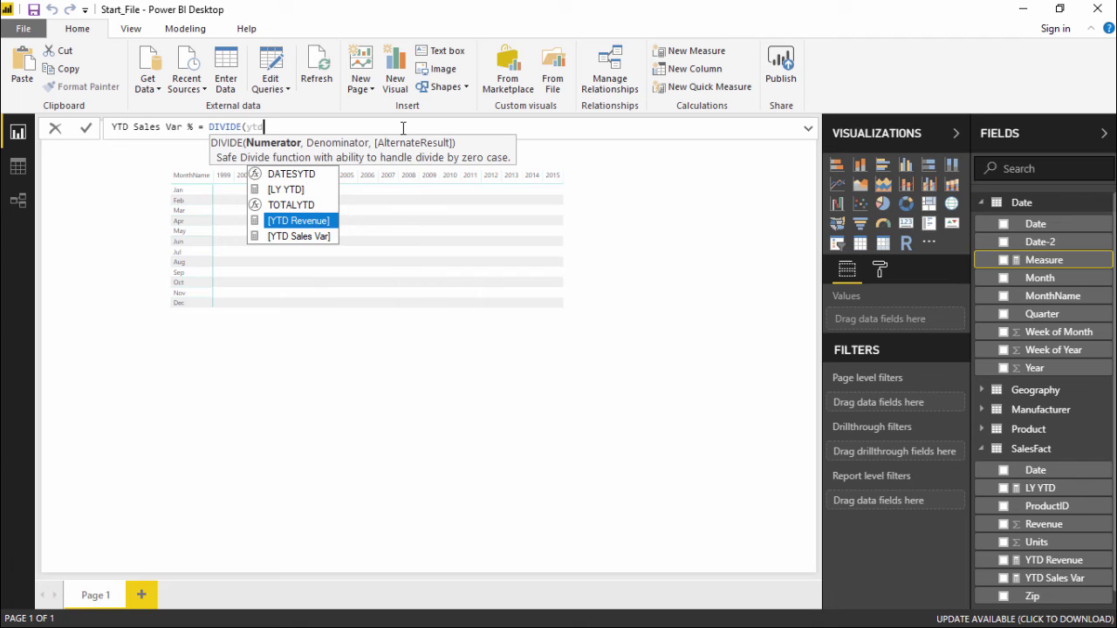
key(Tab)
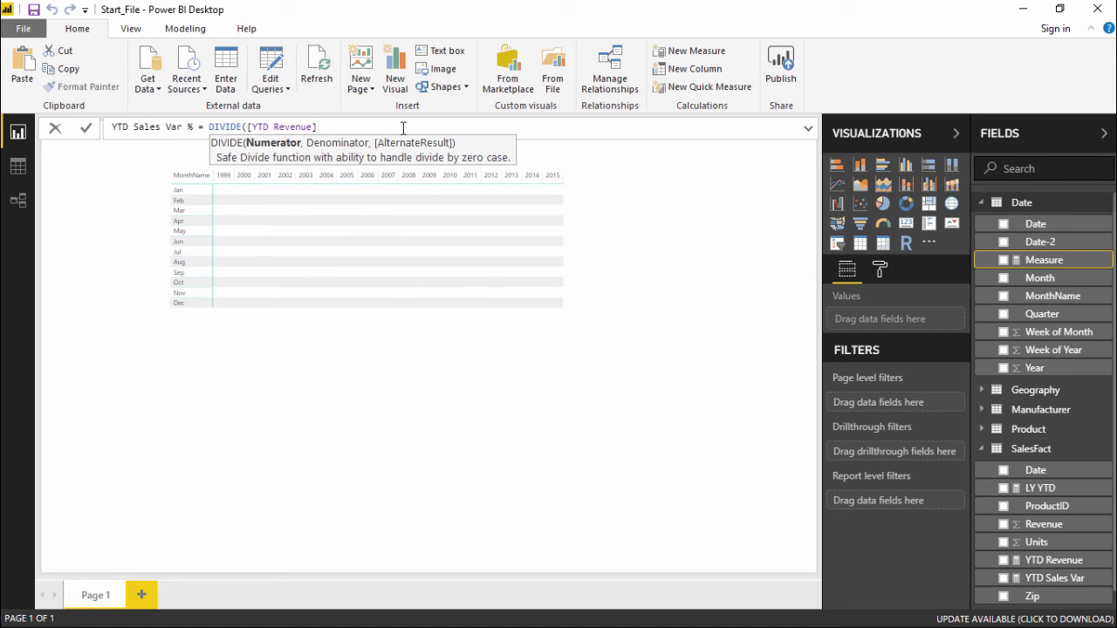
key(alt+Tab)
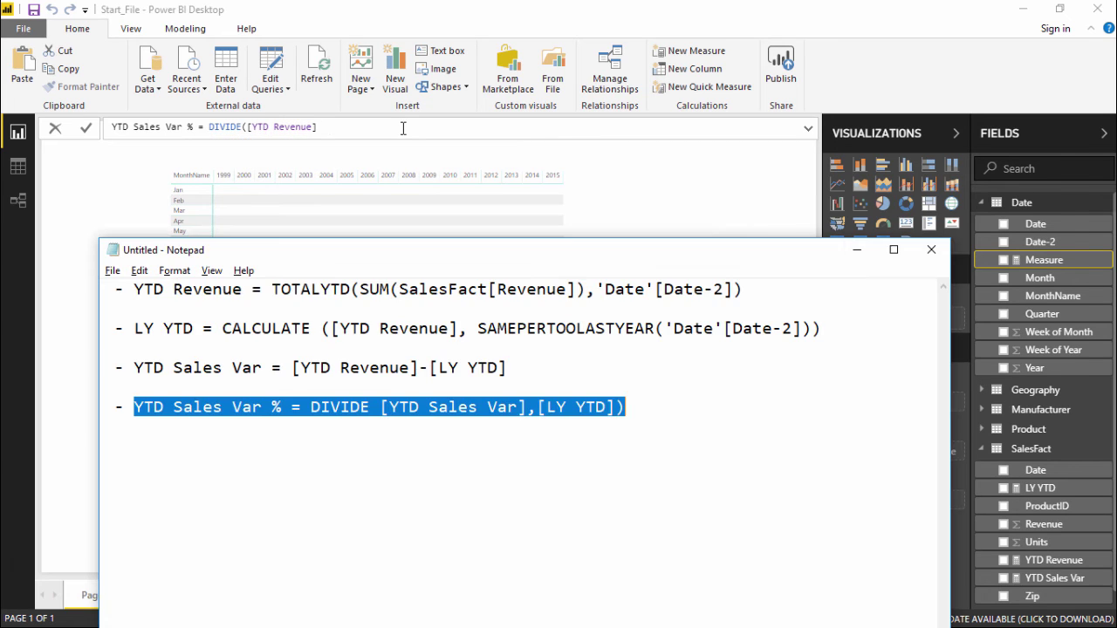
key(alt+Tab)
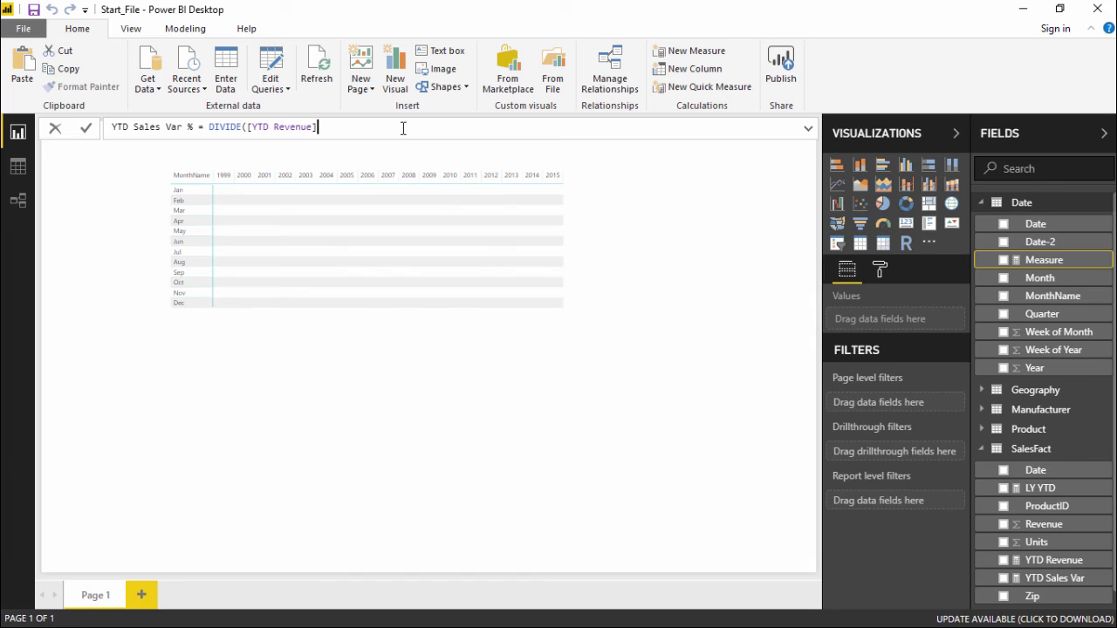
text(,ly)
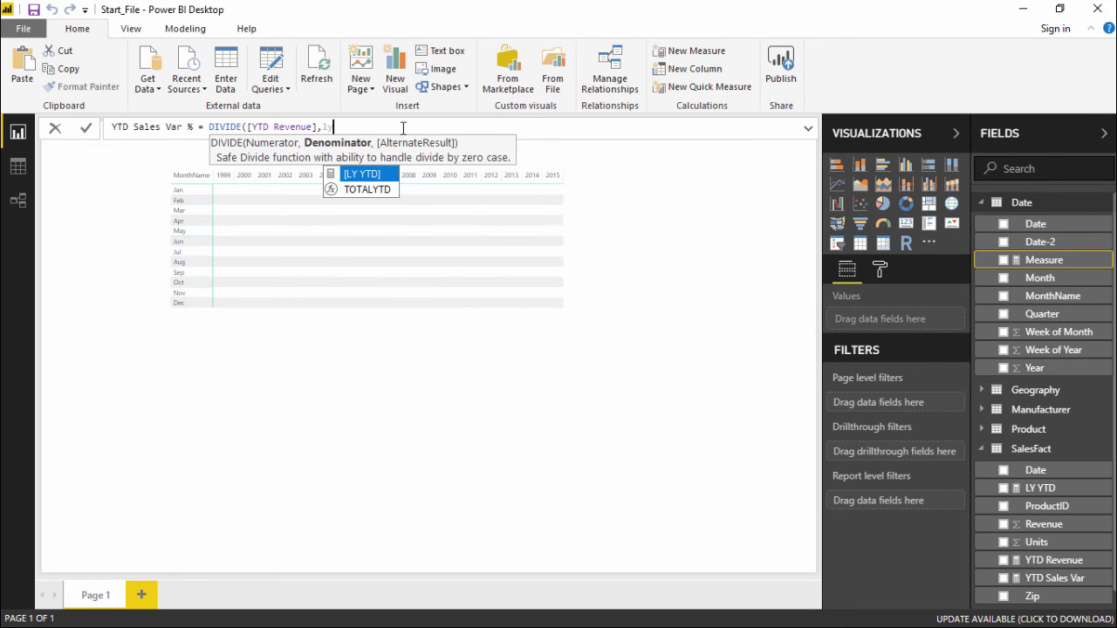
key(Tab)
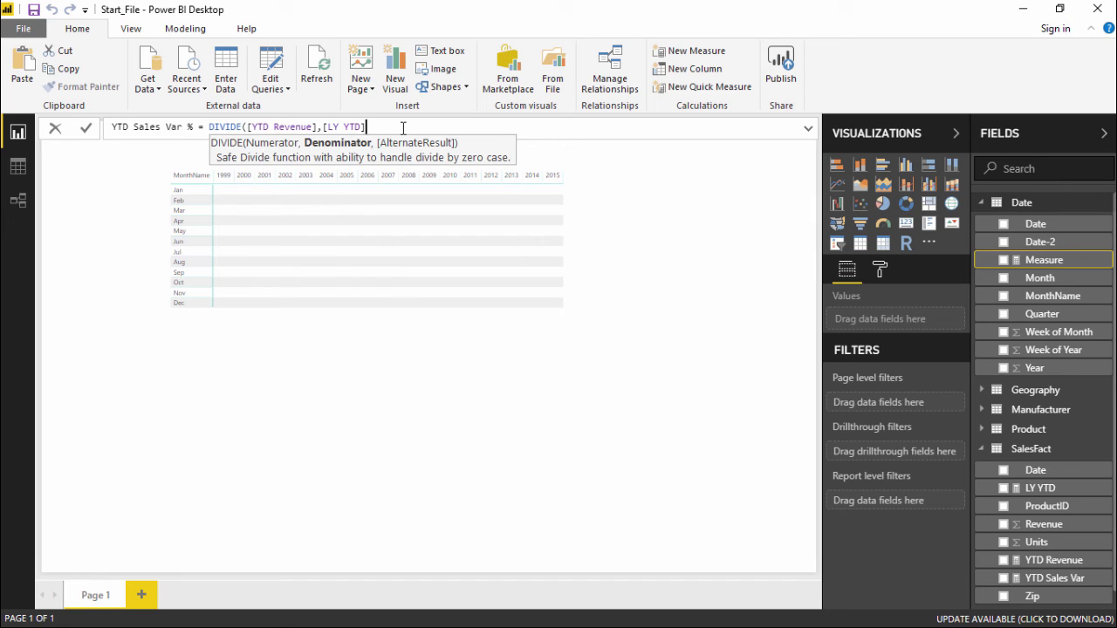
text())
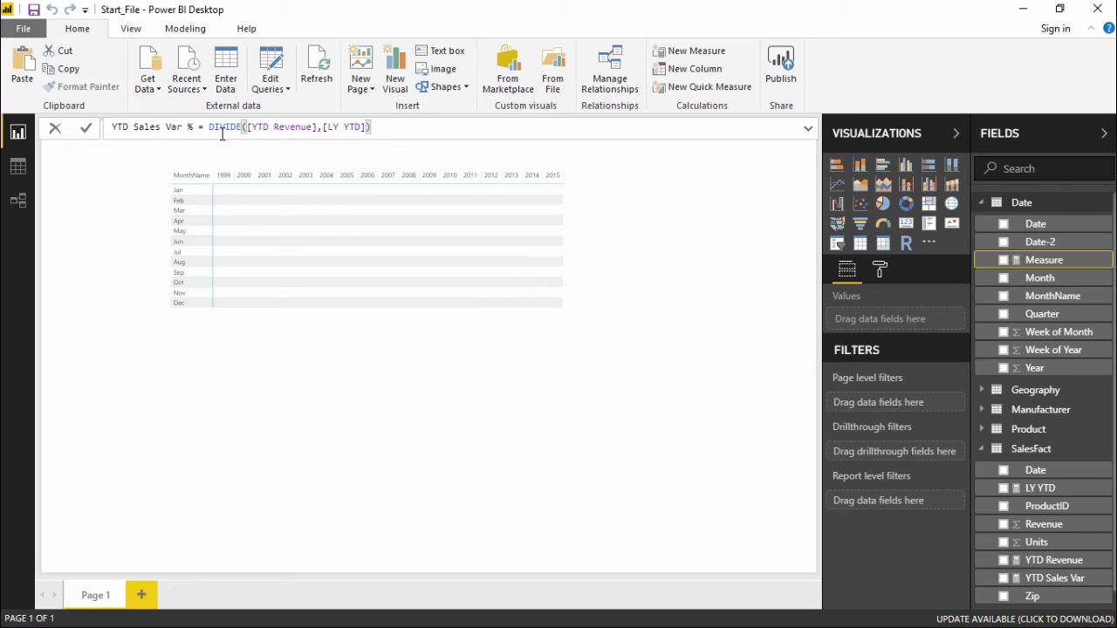
click(251, 129)
key(Return)
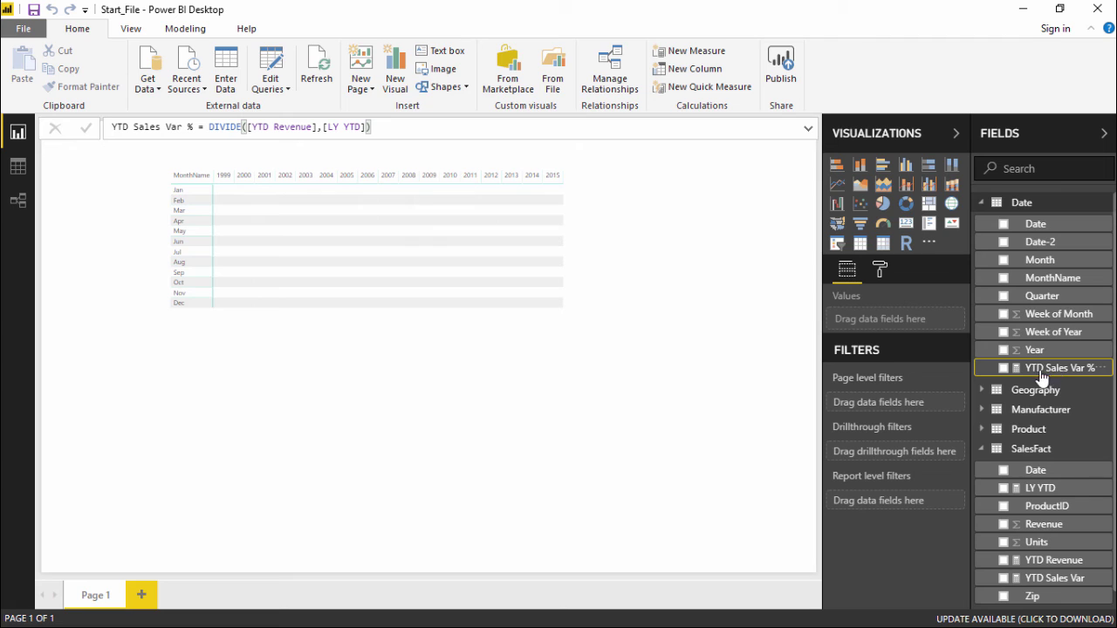
- Change the YTD Sales Var % measure's home table to SalesFact
click(182, 30)
click(506, 51)
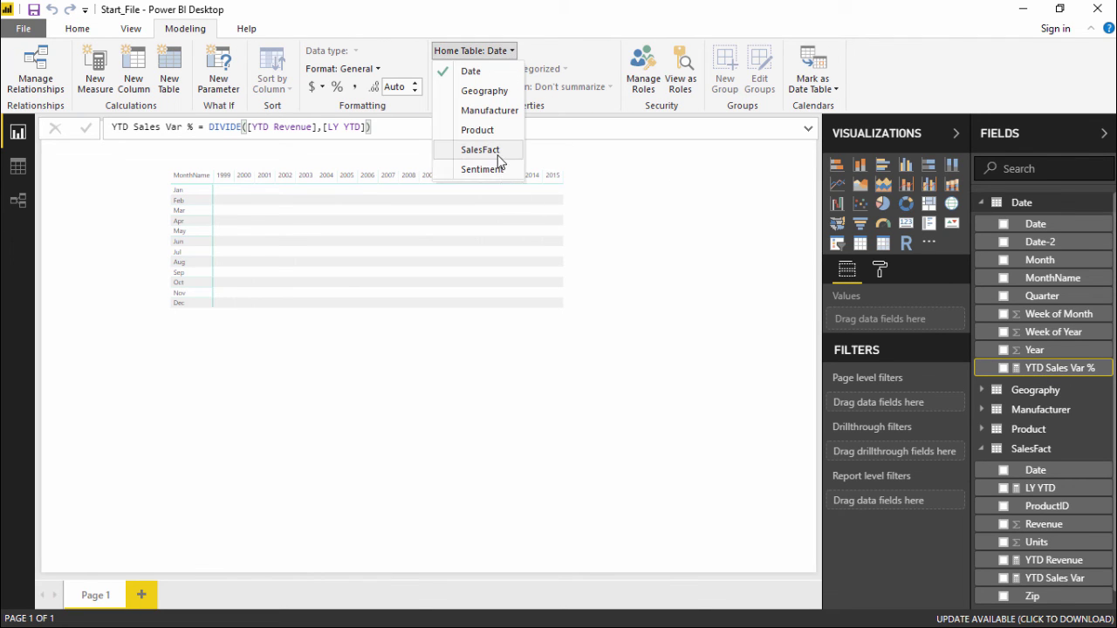
click(489, 150)
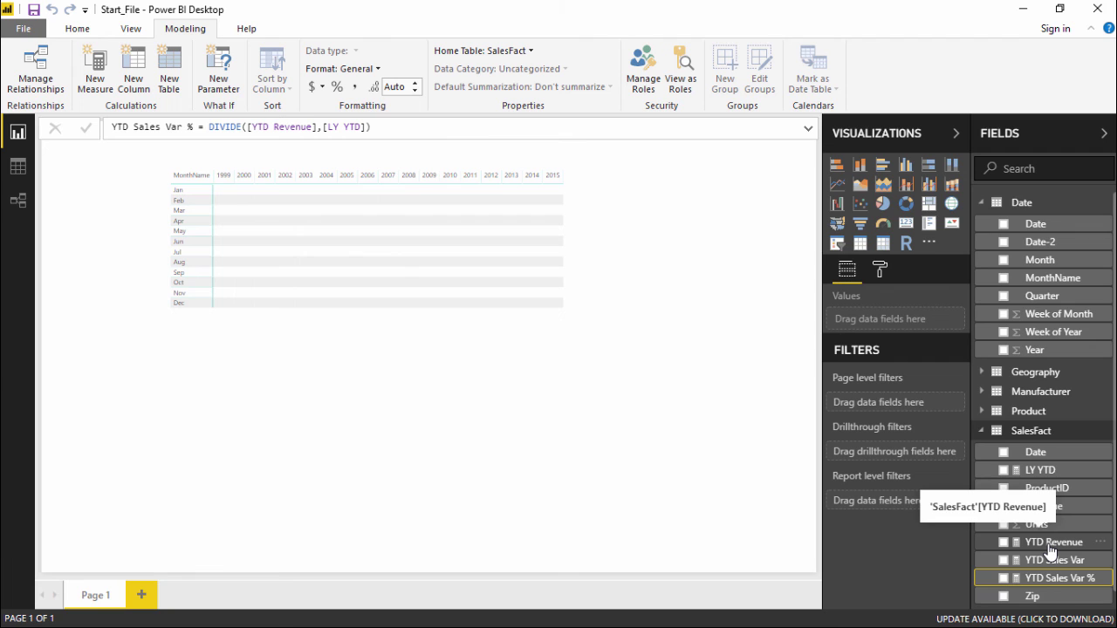
- Add the YTD Revenue measure from SalesFact to the matrix of months by years as its values
drag(1051, 548, 449, 252)
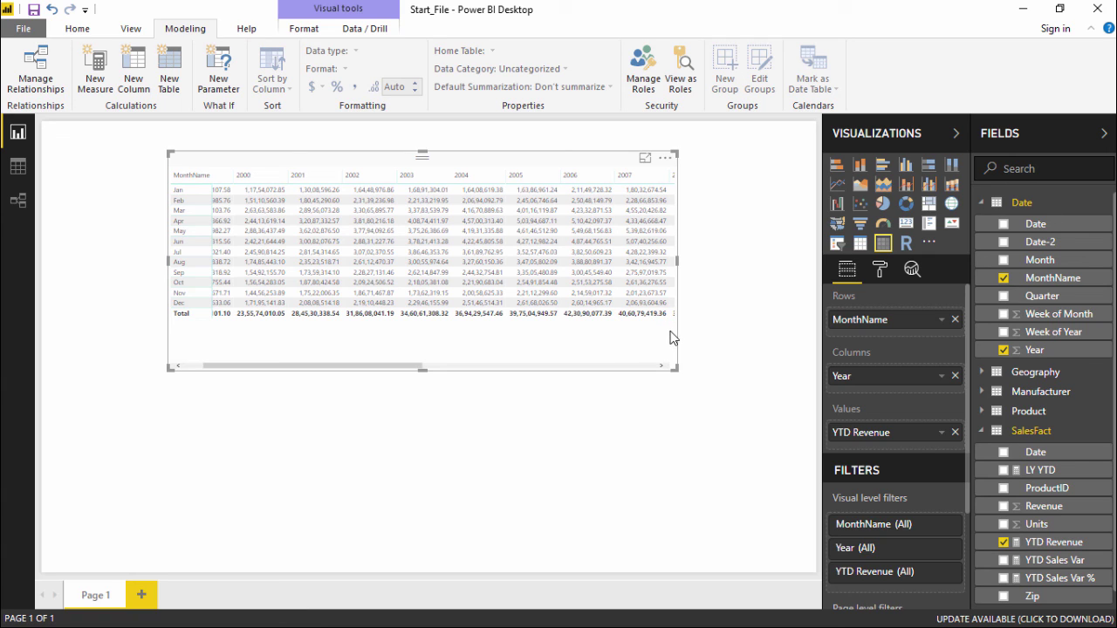
- Create a slicer on the Product table's Category field, shrink it and place it below the matrix
click(997, 419)
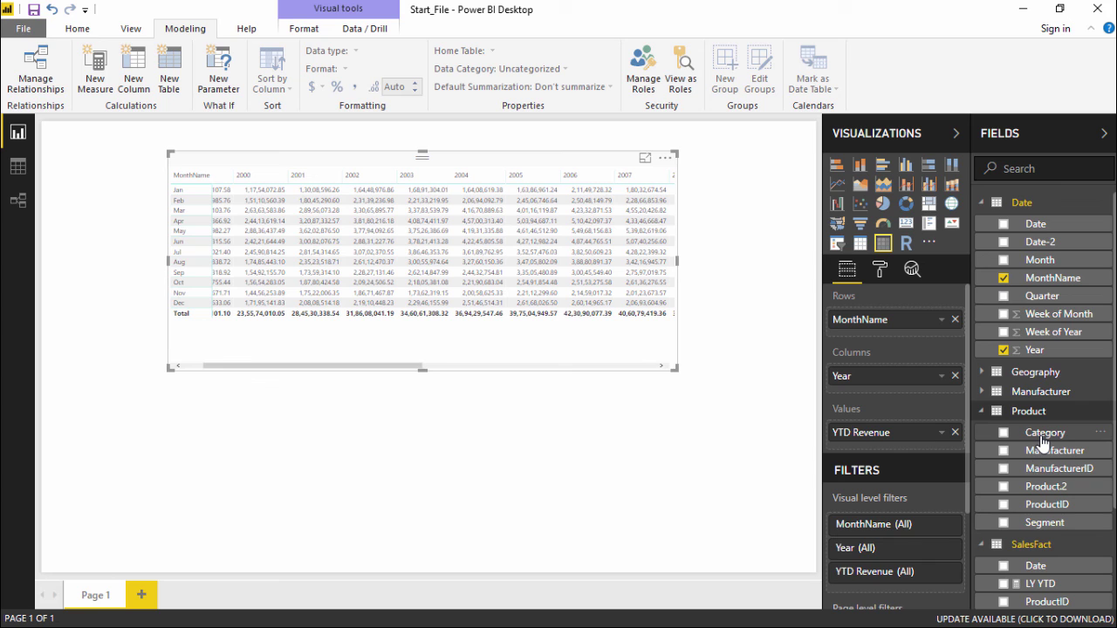
drag(1045, 443, 439, 437)
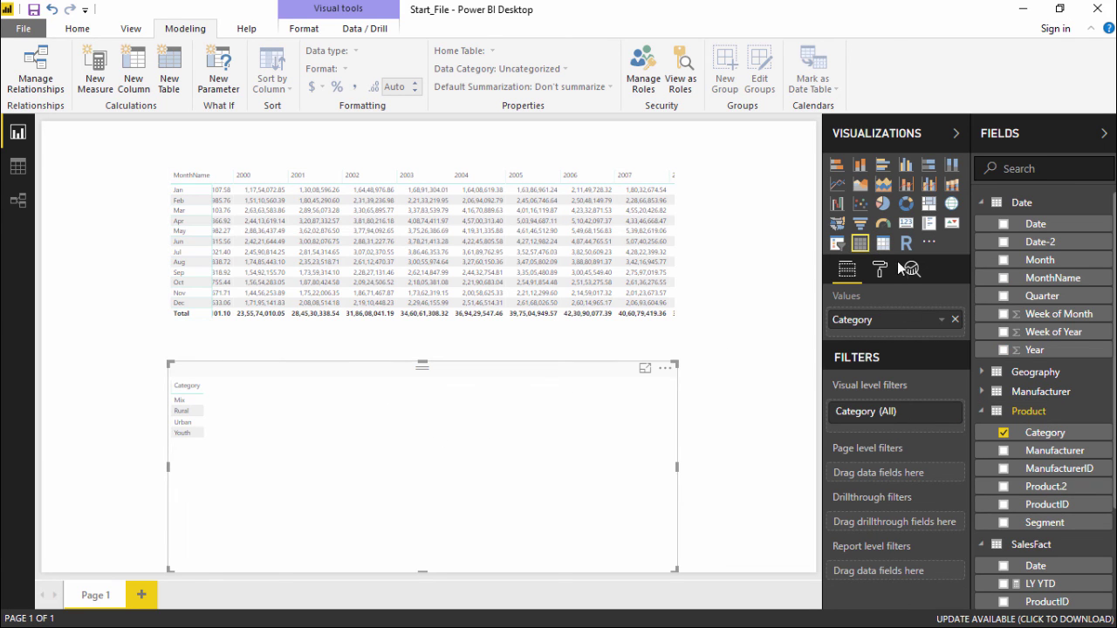
click(838, 246)
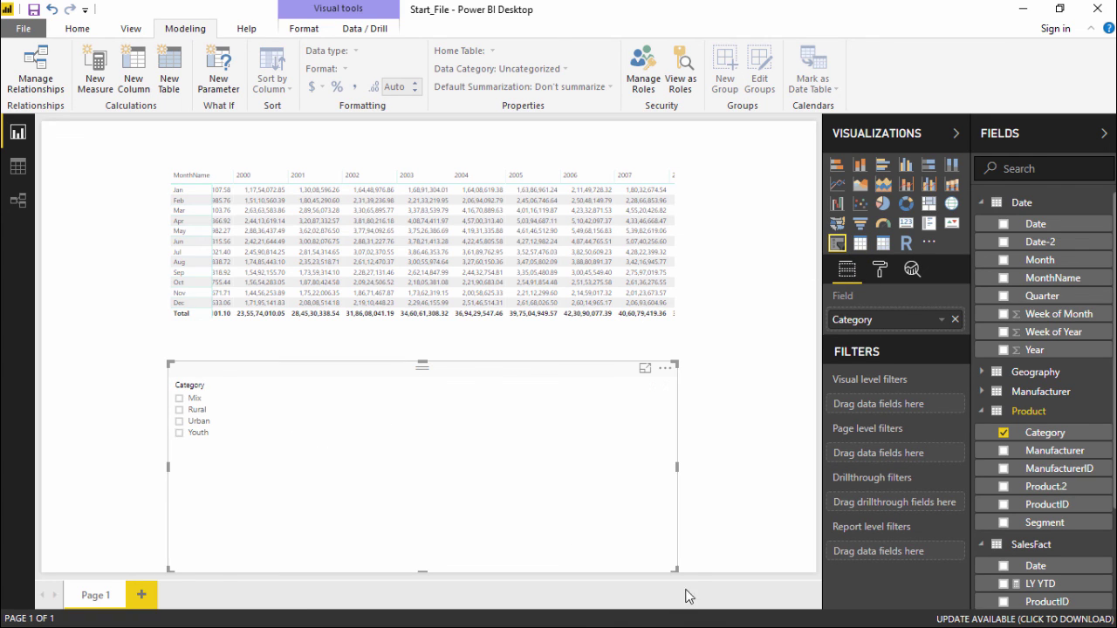
drag(675, 572, 302, 483)
drag(231, 380, 322, 423)
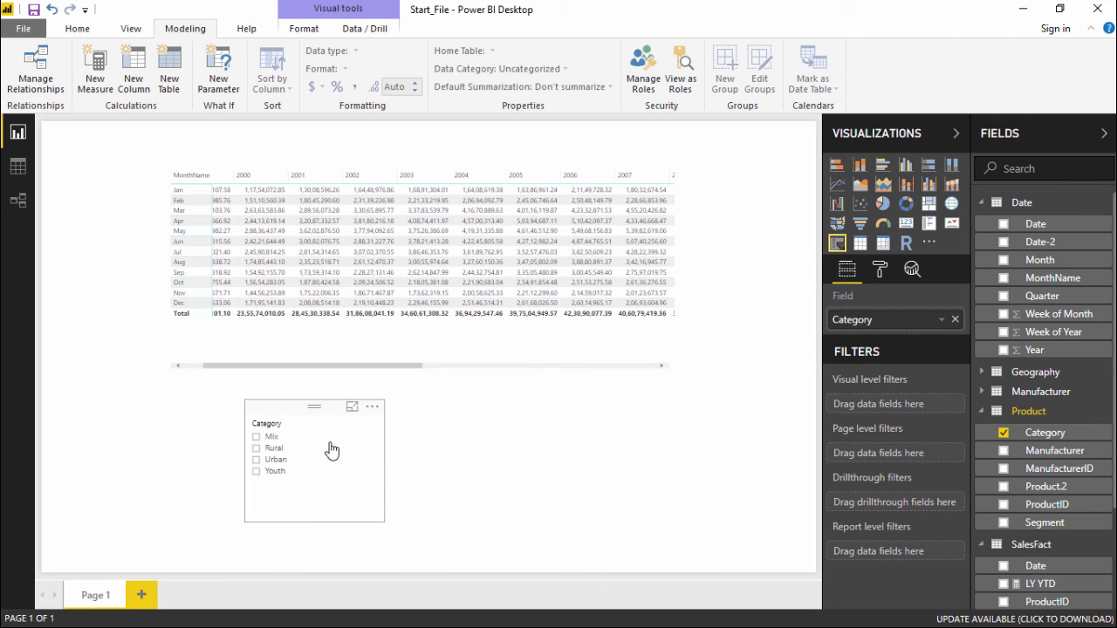
- Filter the matrix through the Category slicer by Rural, Urban and Youth in turn, checking the yearly figures from 1999 on
click(324, 441)
drag(314, 371, 299, 370)
click(288, 289)
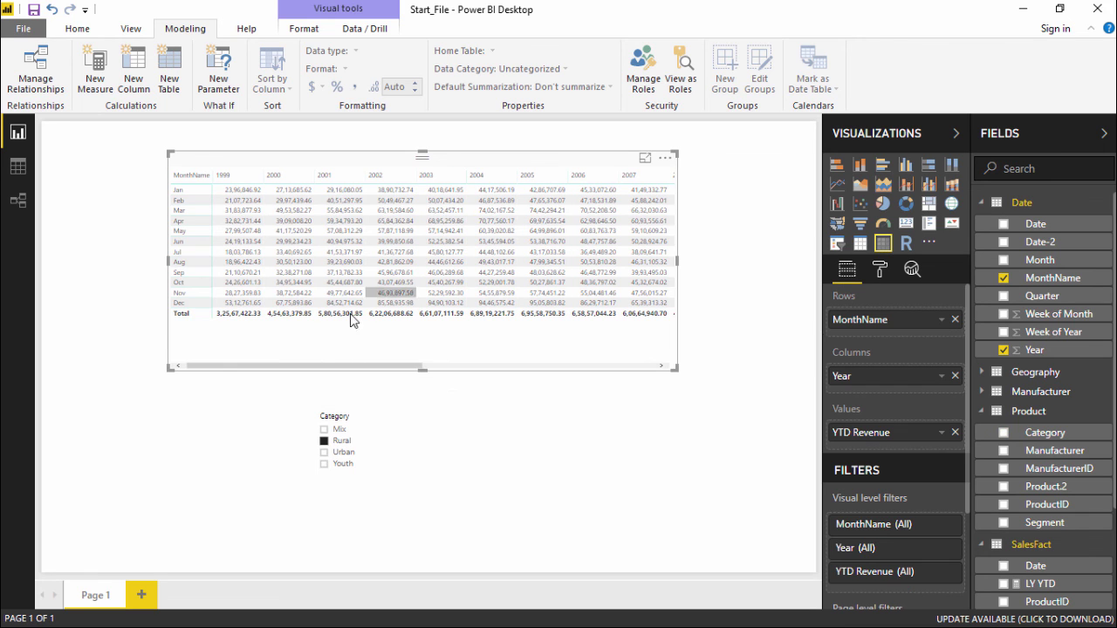
click(324, 452)
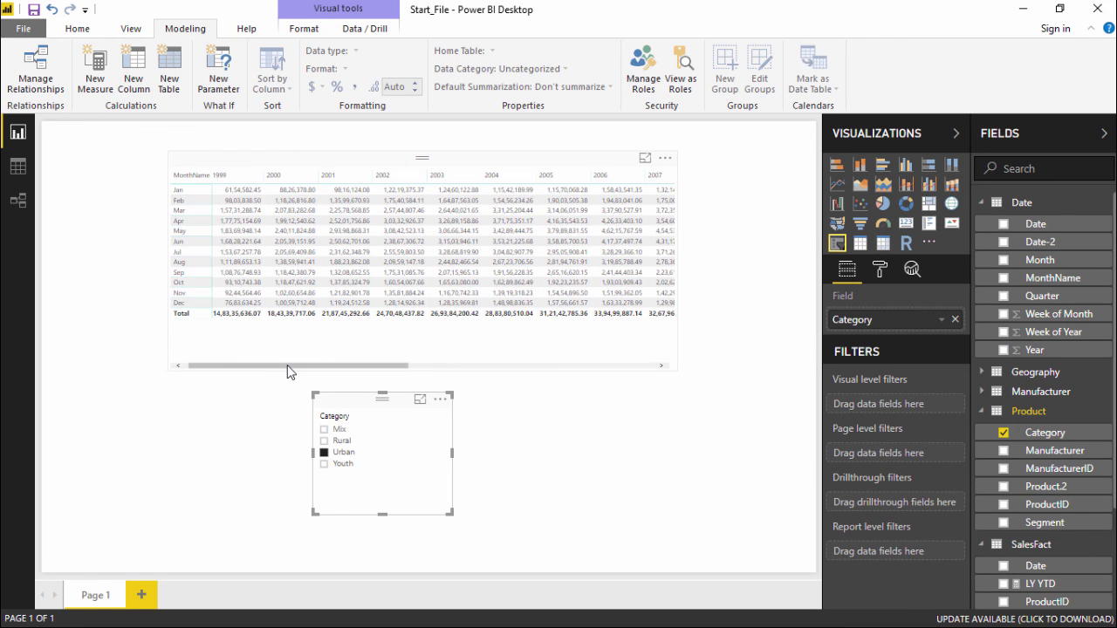
click(244, 366)
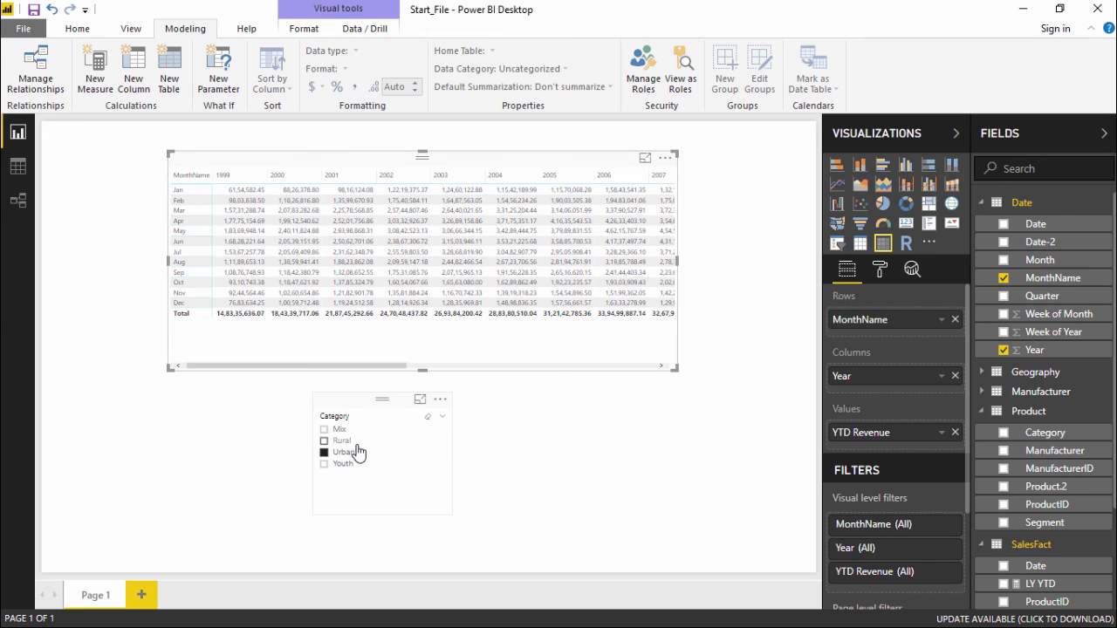
click(324, 464)
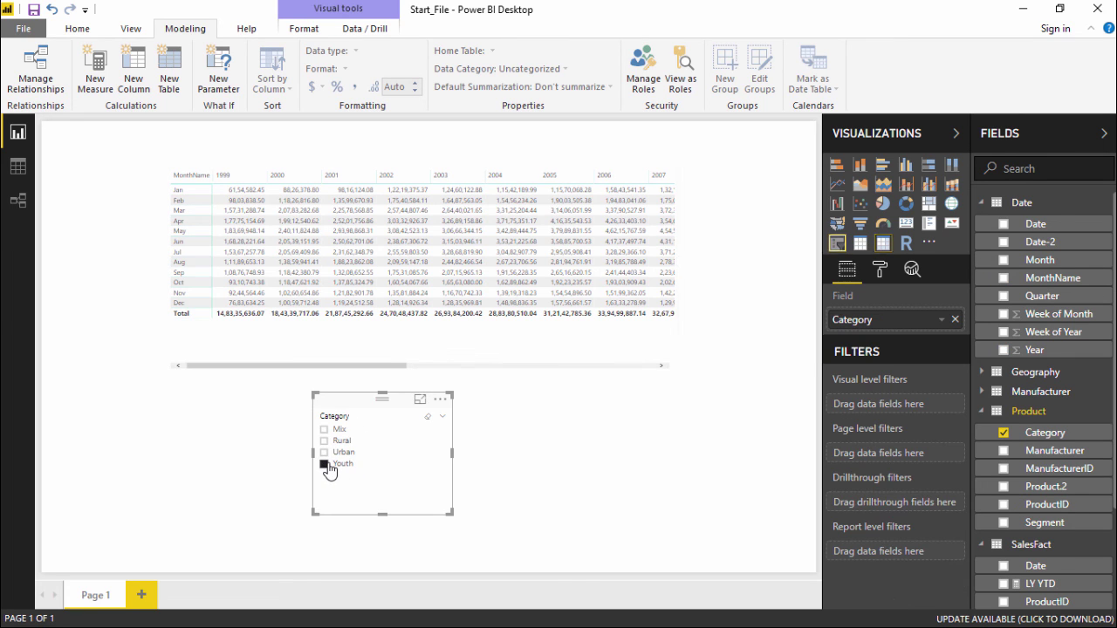